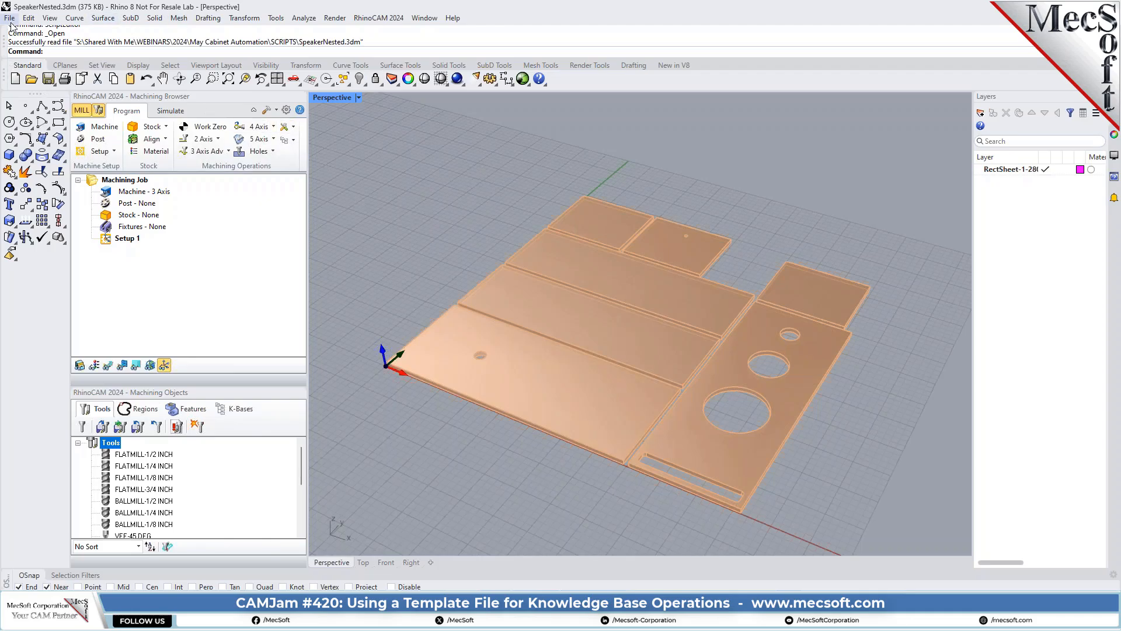
# - Create a new model from the Small Objects - Inches template
pyautogui.click(9, 18)
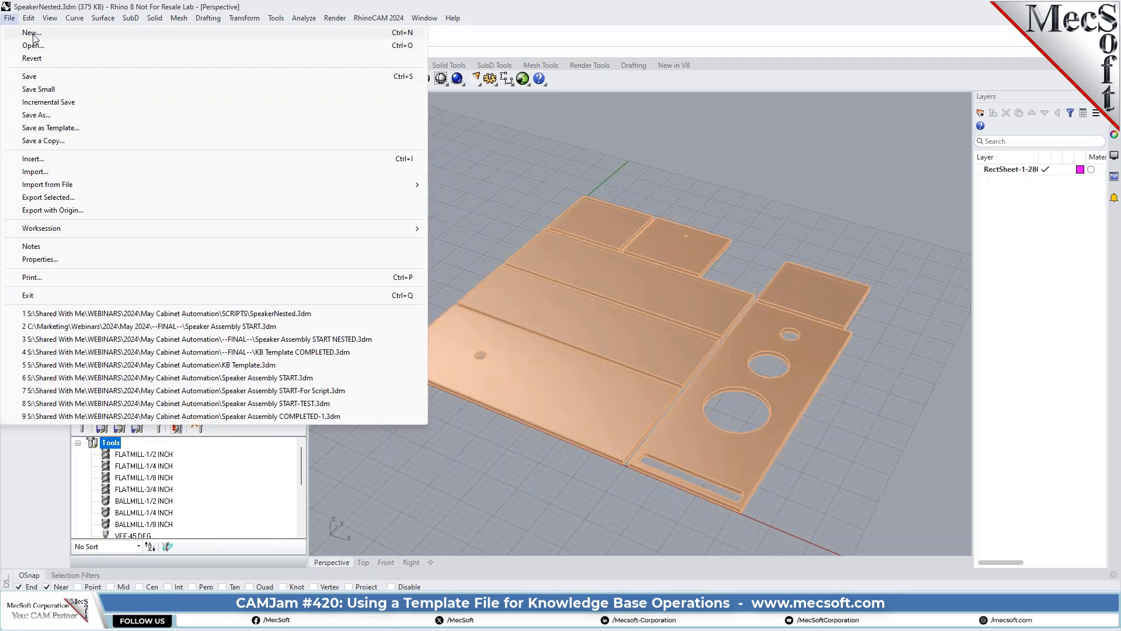
pyautogui.click(34, 33)
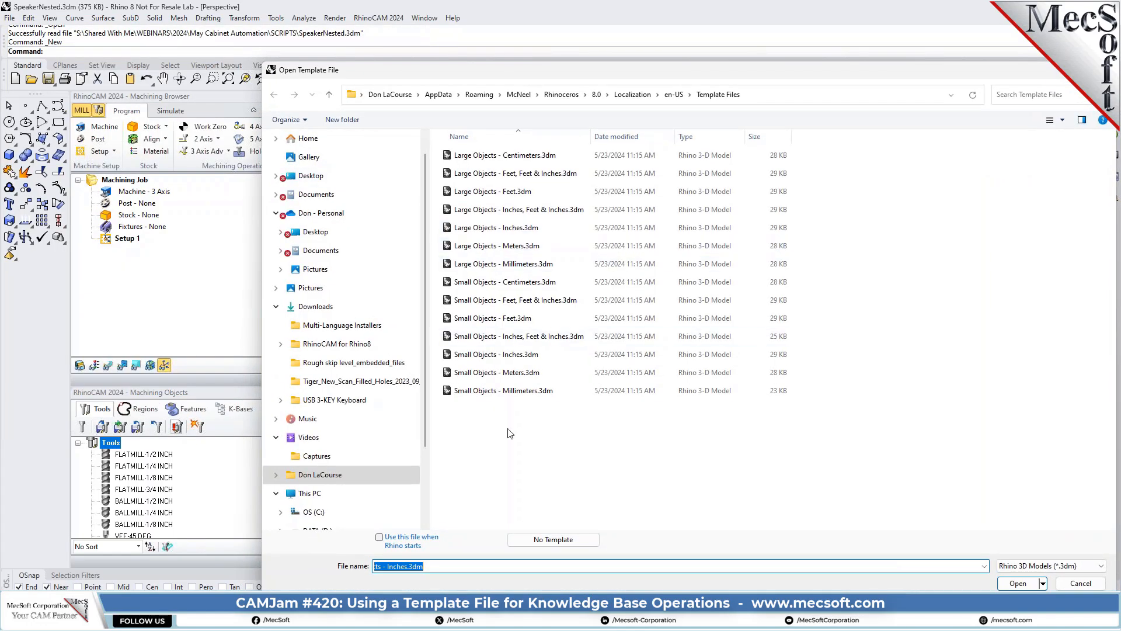
pyautogui.doubleClick(501, 355)
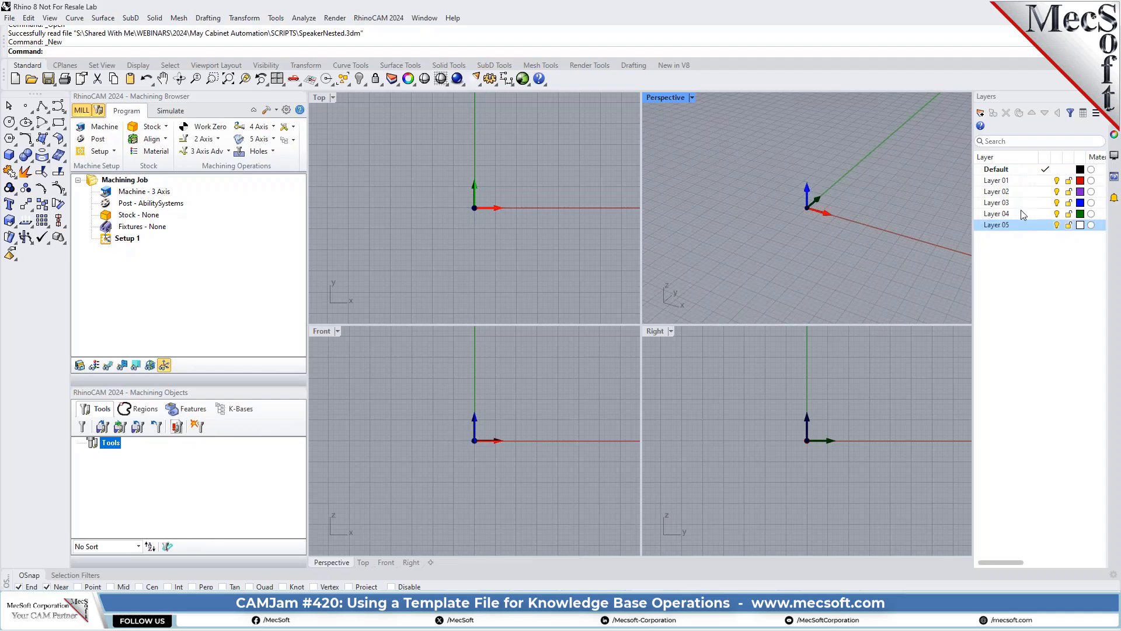
# - Delete Layer 01 through Layer 05, keeping only the Default layer
pyautogui.click(1020, 185)
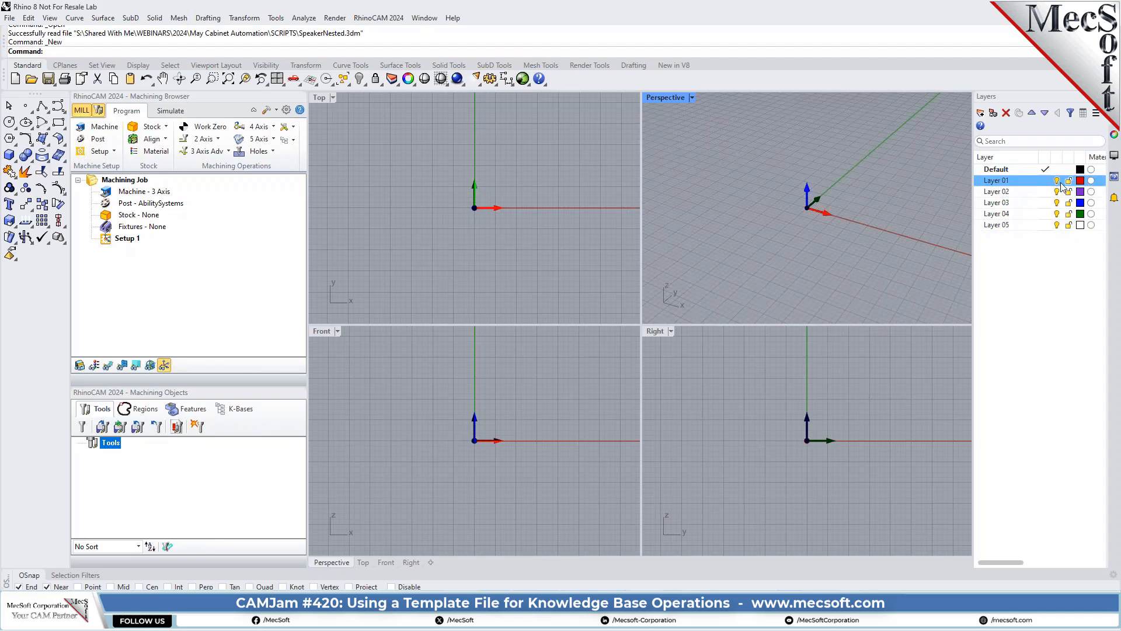
pyautogui.rightClick(1021, 185)
pyautogui.click(1019, 348)
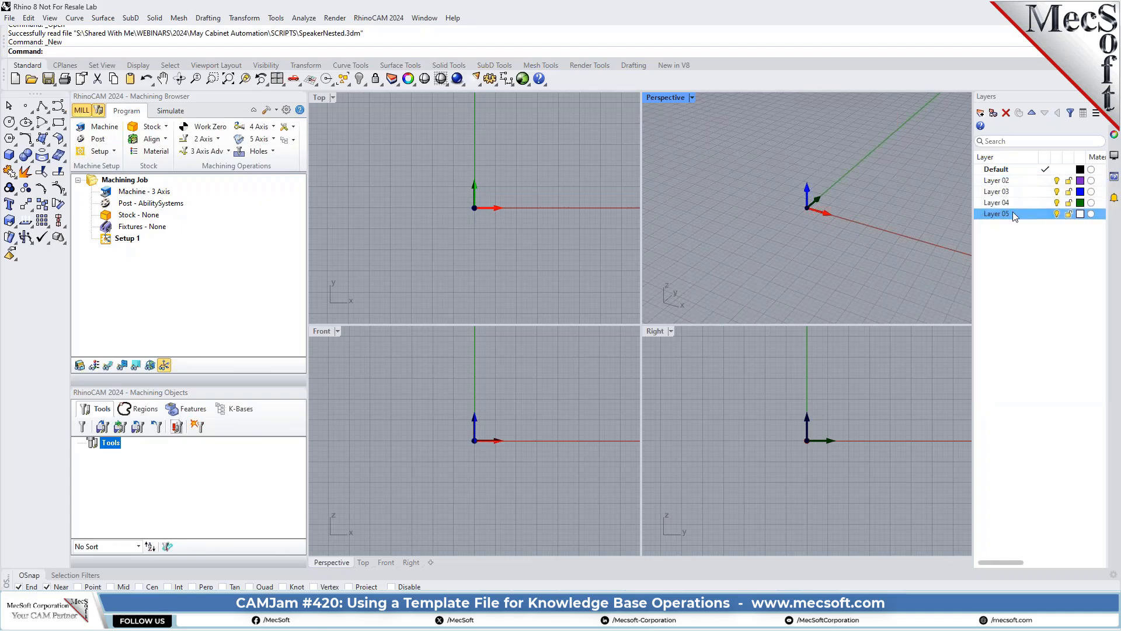
pyautogui.rightClick(1010, 183)
pyautogui.click(1022, 348)
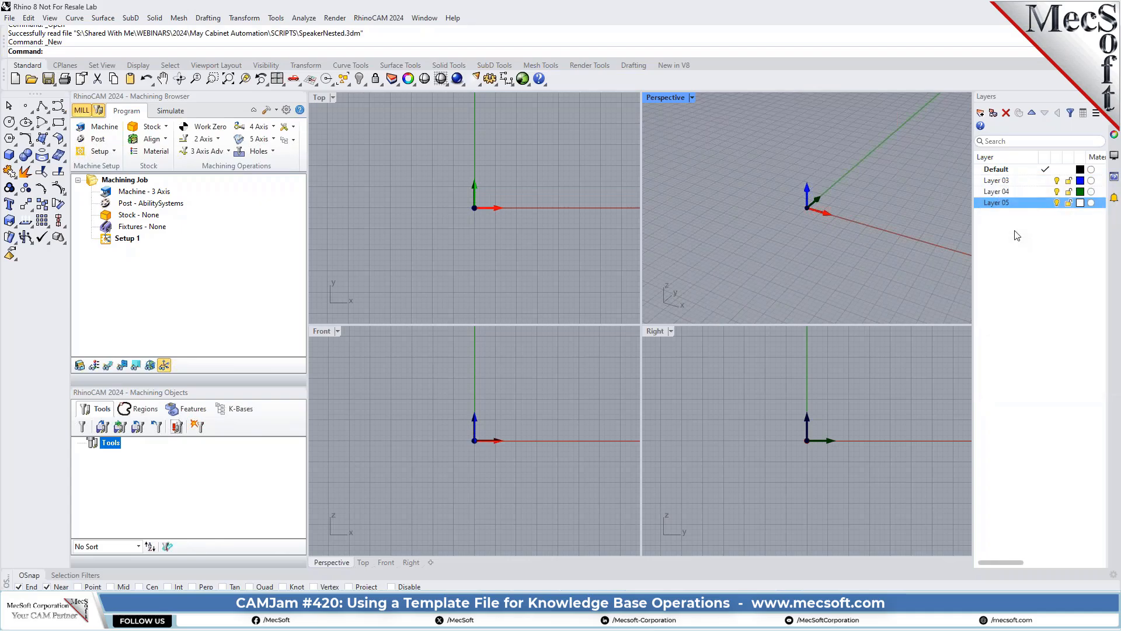
pyautogui.rightClick(1016, 187)
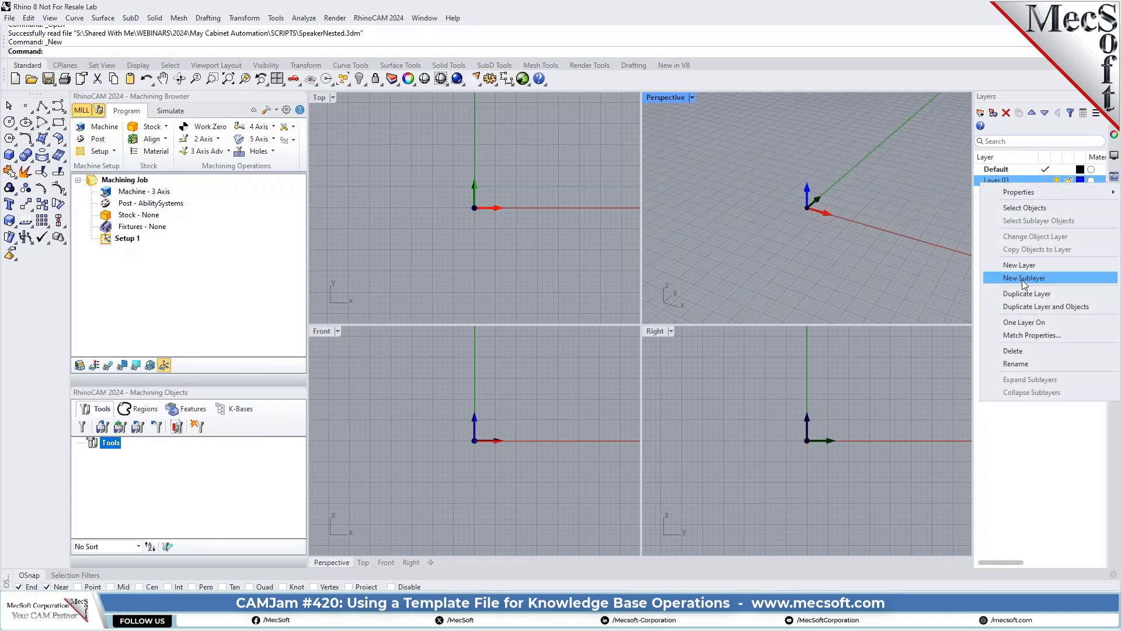
pyautogui.click(1022, 351)
pyautogui.rightClick(1006, 181)
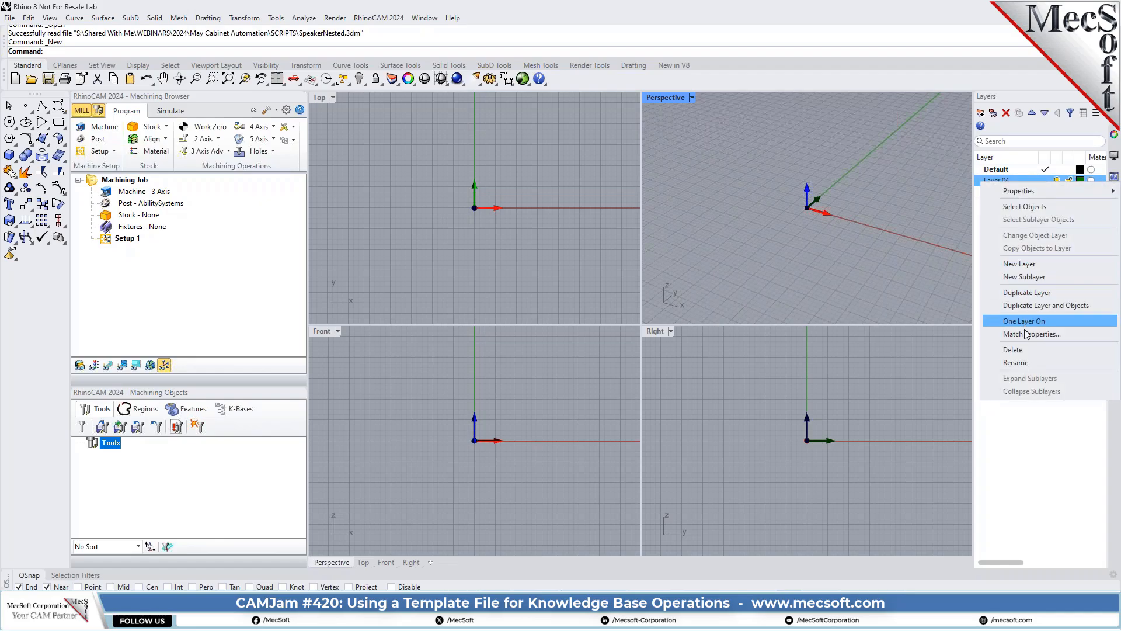
pyautogui.click(1026, 350)
pyautogui.rightClick(1001, 182)
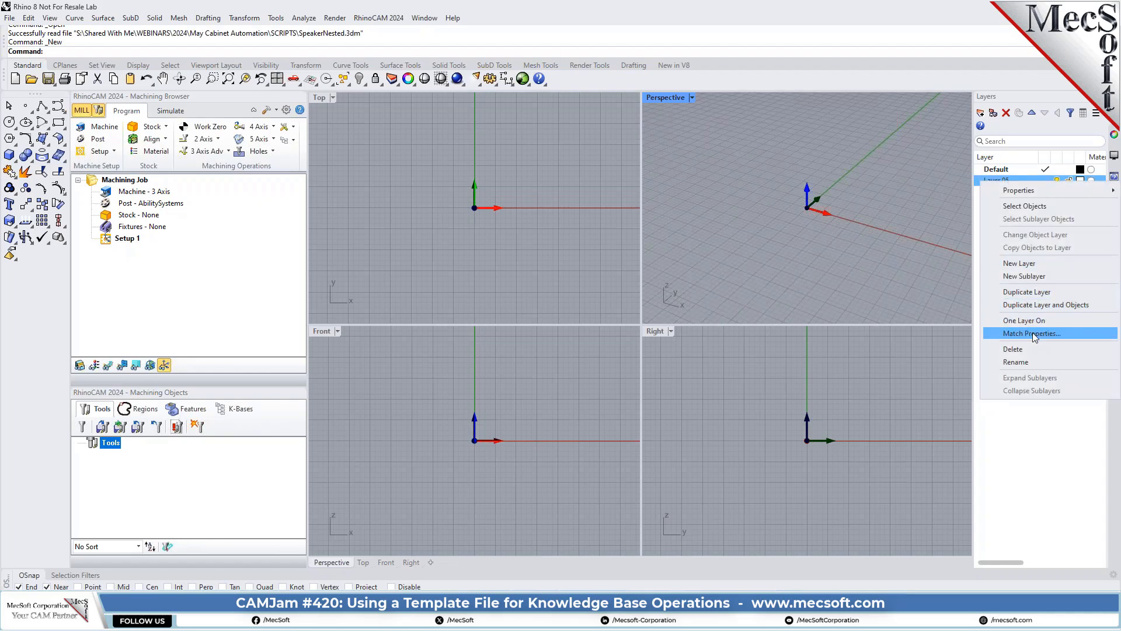
pyautogui.click(1023, 350)
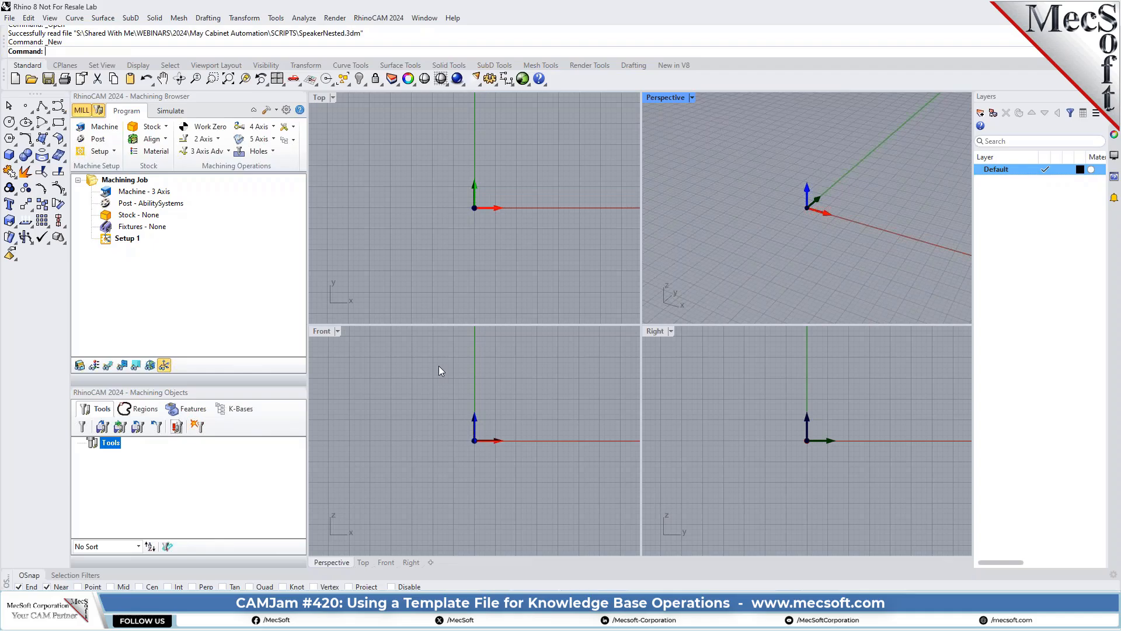
# - Add two new layers named Outer and Inner
pyautogui.click(982, 114)
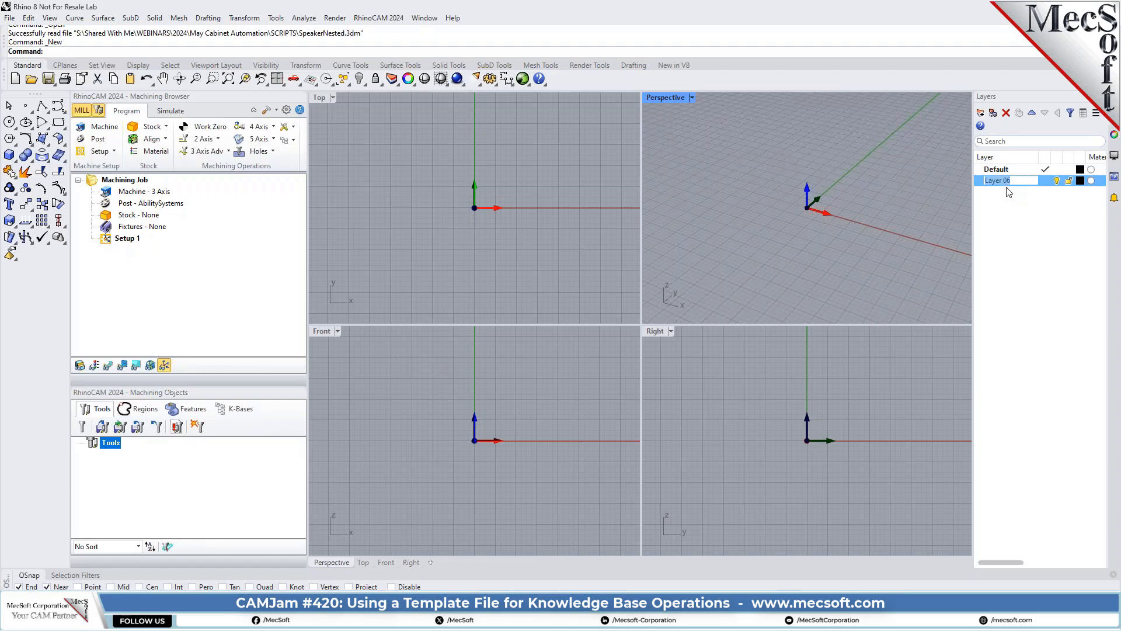
pyautogui.write('Outer')
pyautogui.press('Return')
pyautogui.click(981, 114)
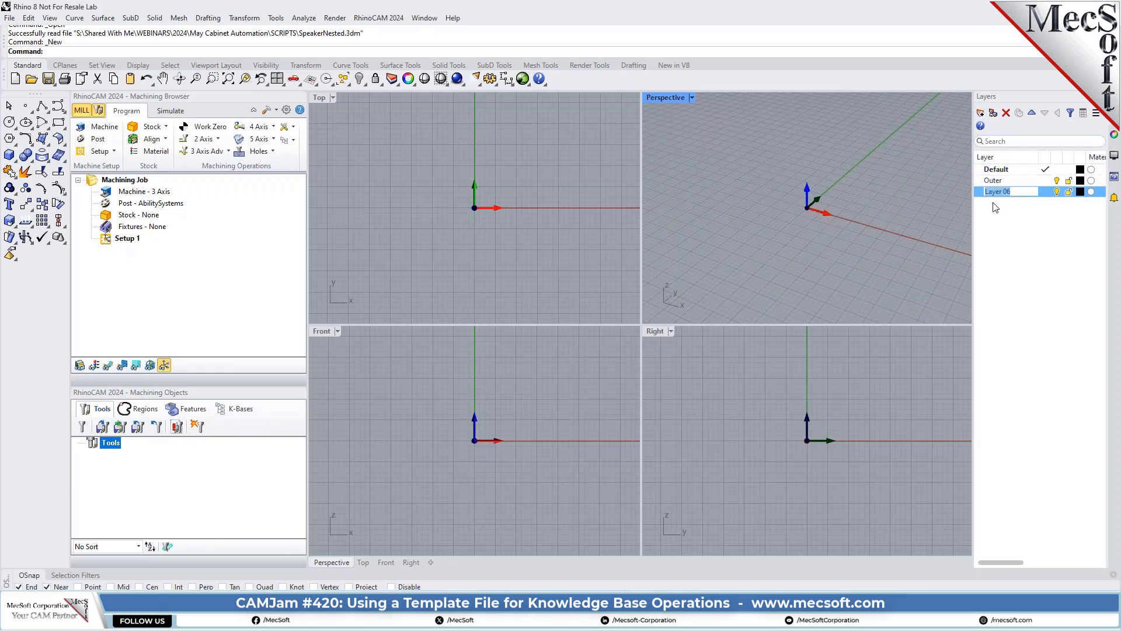
pyautogui.write('Inner')
pyautogui.press('Return')
pyautogui.keyDown('ctrl'); pyautogui.click(1006, 181); pyautogui.keyUp('ctrl')
# - Maximize the Top viewport and draw a freehand horizontal rectangle just above the origin, spanning the Y axis
pyautogui.click(318, 98)
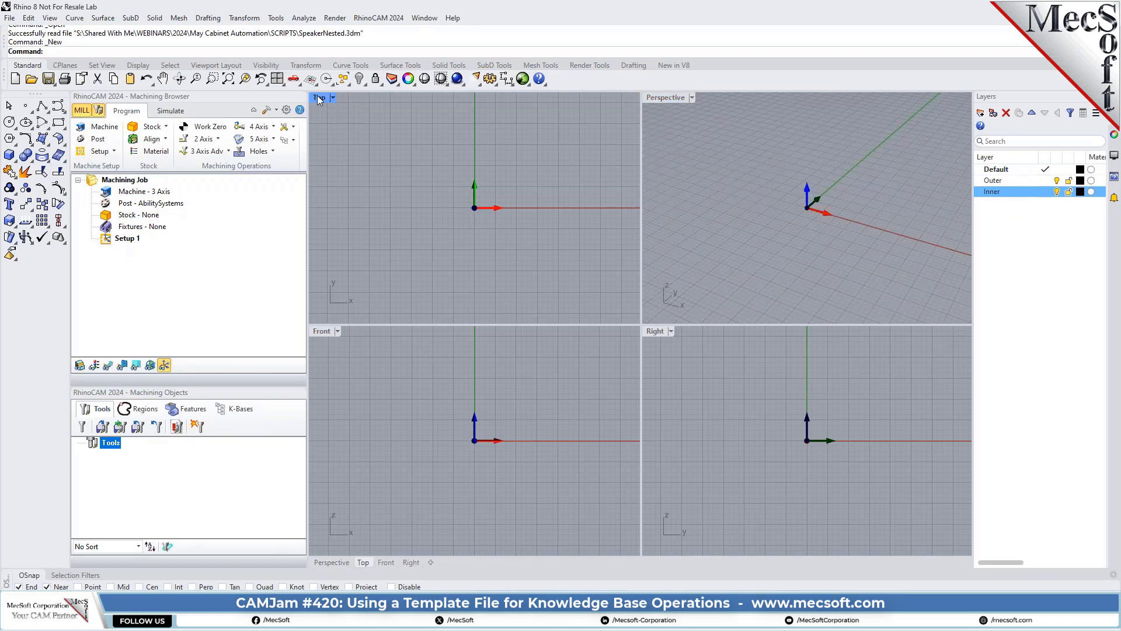
pyautogui.doubleClick(318, 96)
pyautogui.scroll(-4, 456, 367)
pyautogui.scroll(4, 571, 322)
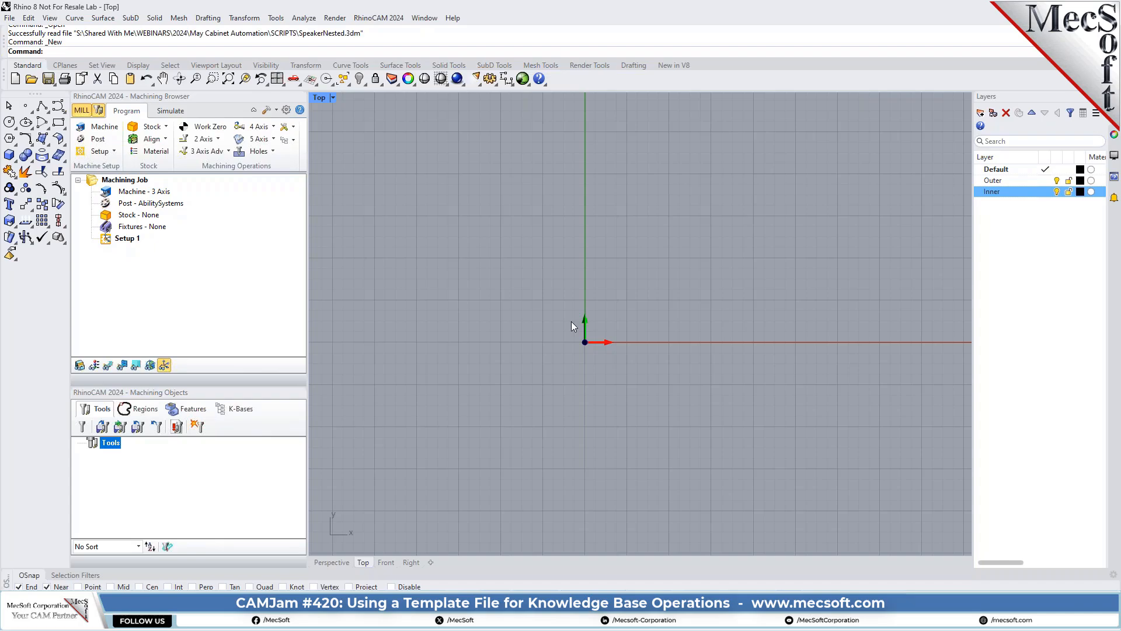
pyautogui.scroll(-6, 485, 321)
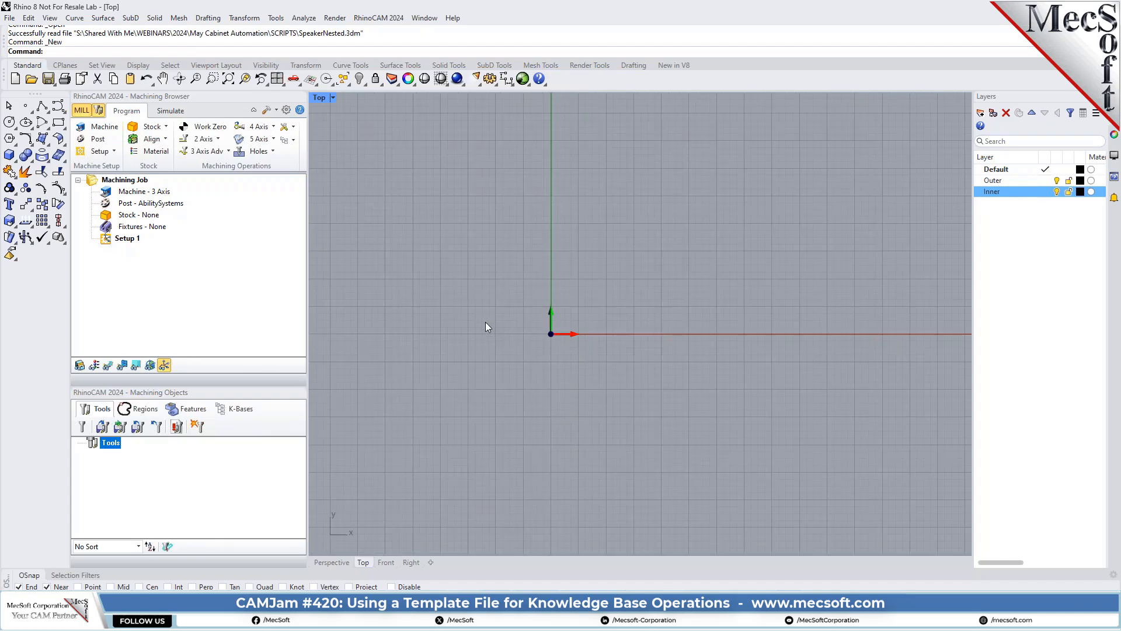
pyautogui.click(59, 123)
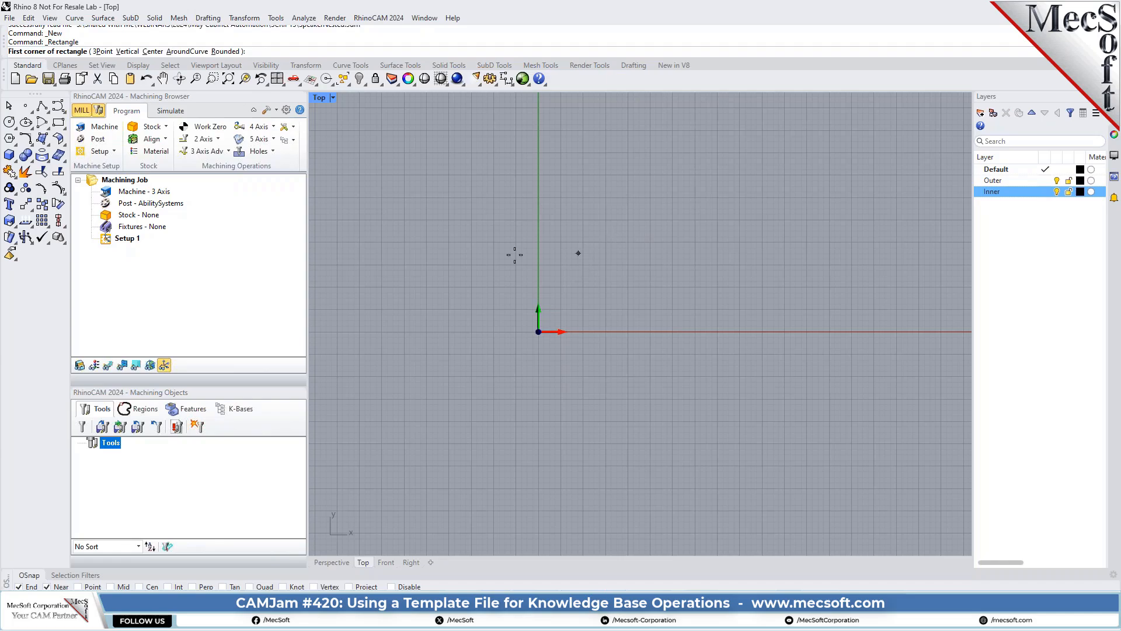
pyautogui.click(436, 278)
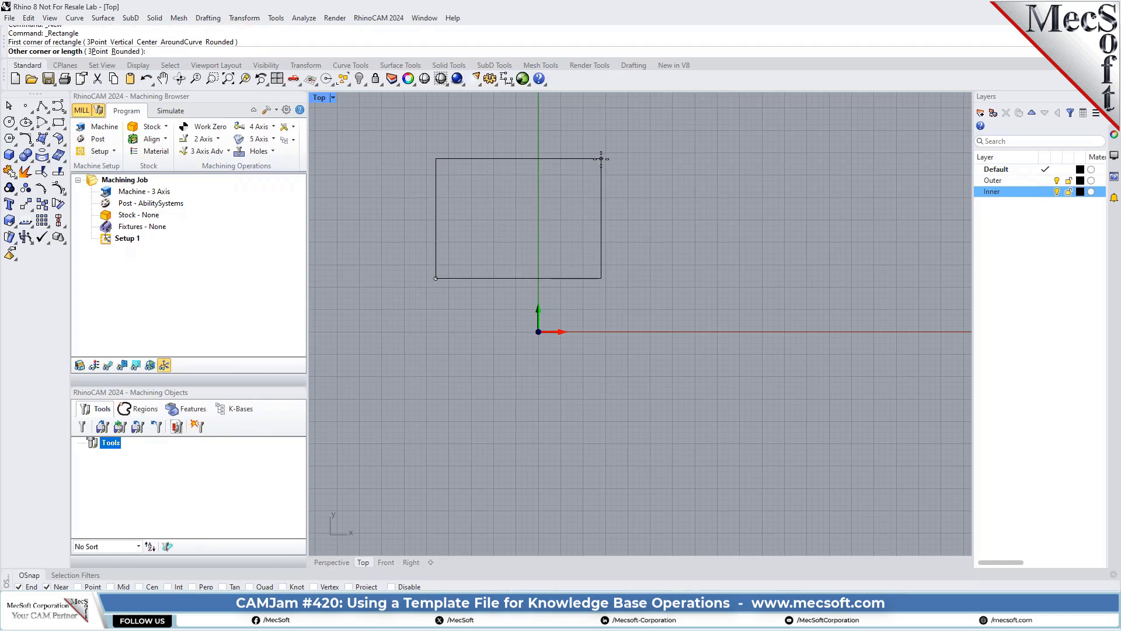
pyautogui.click(635, 158)
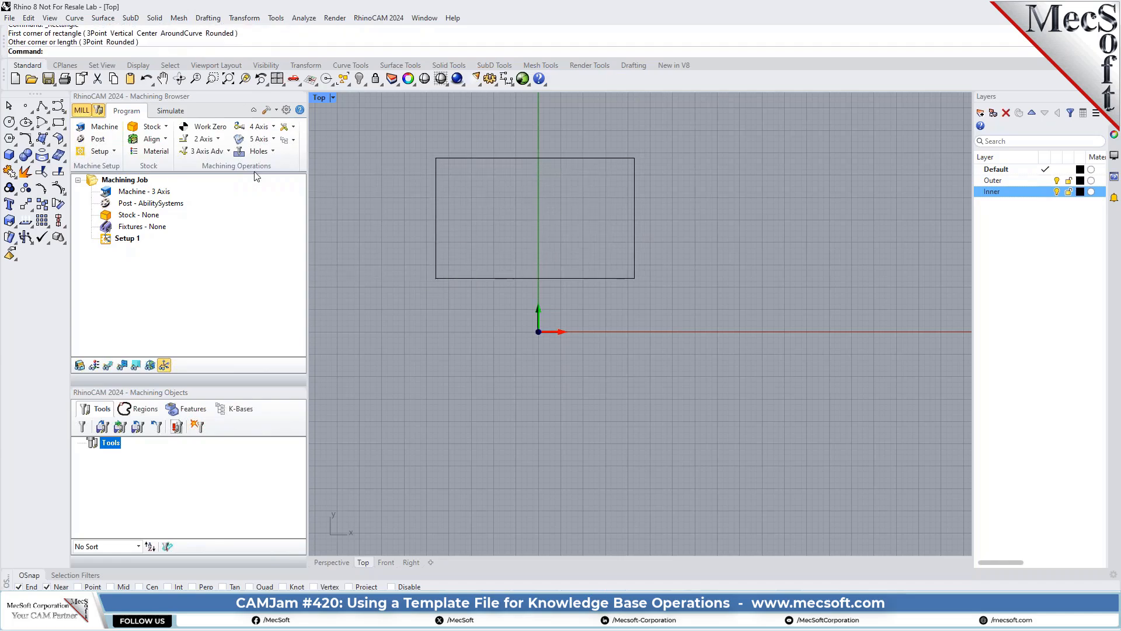
# - Draw a freehand circle beside the rectangle on its positive X side, about as tall as the rectangle
pyautogui.click(10, 121)
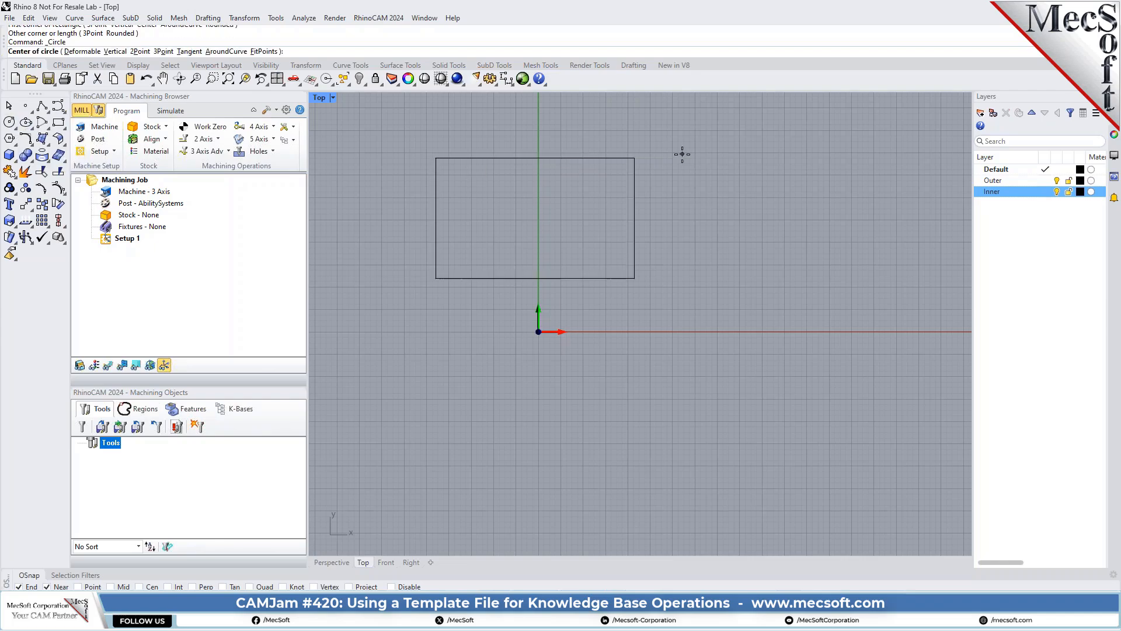
pyautogui.click(758, 200)
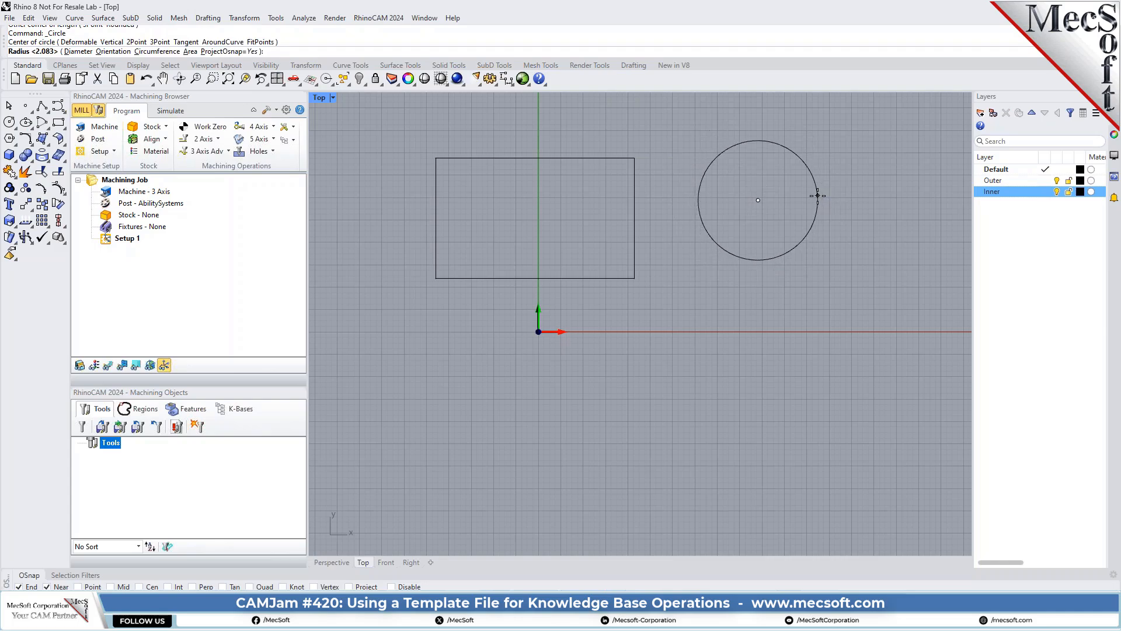
pyautogui.click(819, 194)
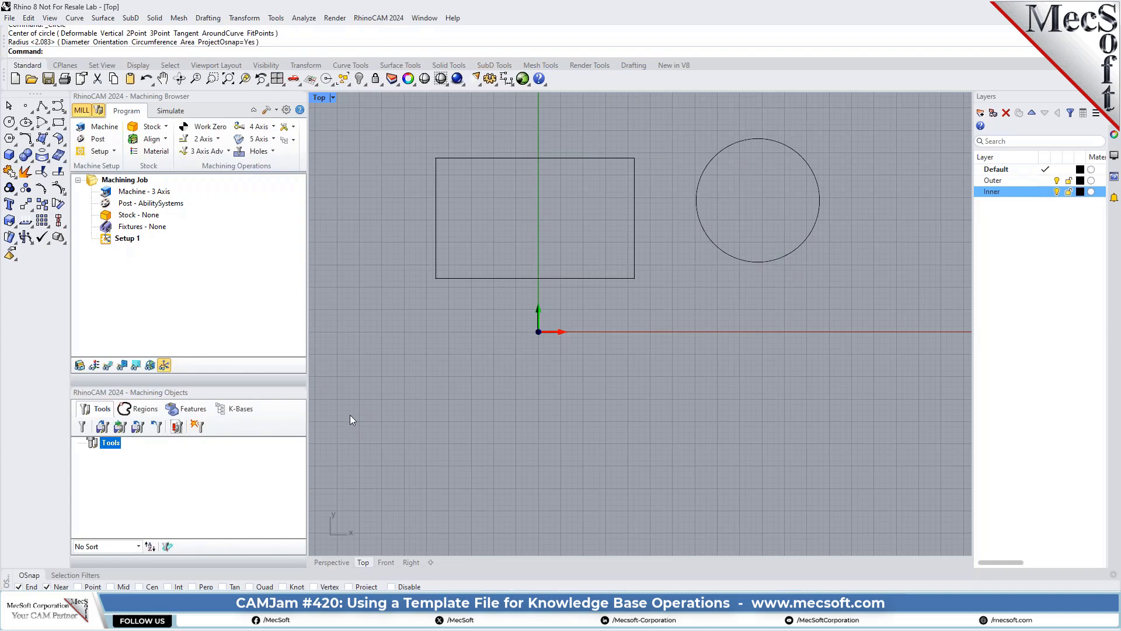
# - Start a 2 1/2 Axis Profiling operation and choose the rectangle as its part region
pyautogui.click(218, 139)
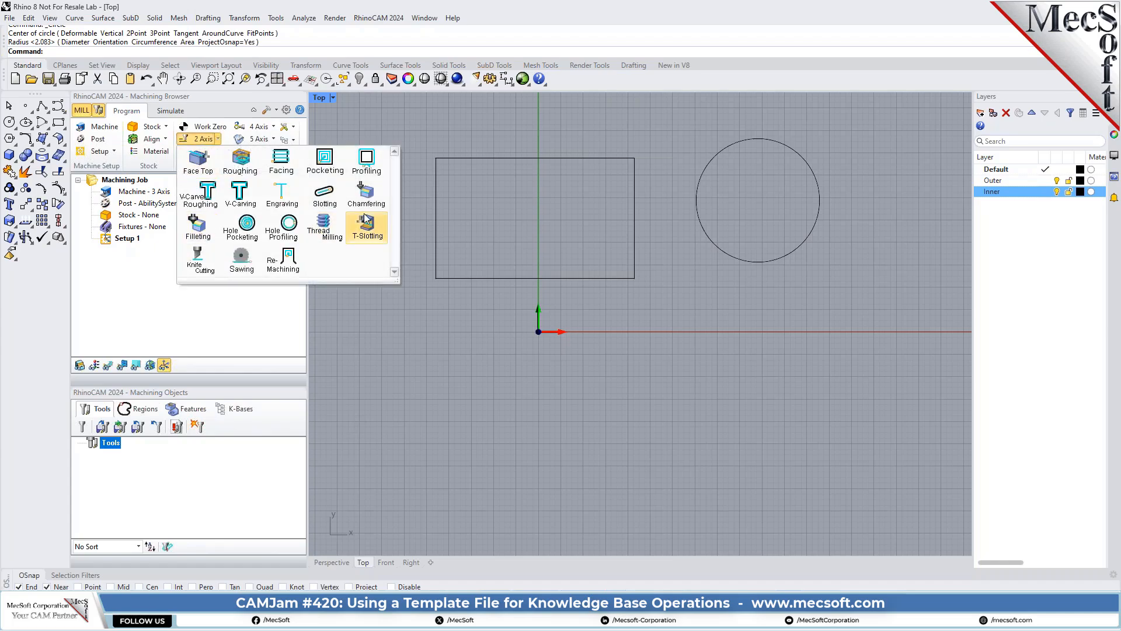
pyautogui.click(372, 156)
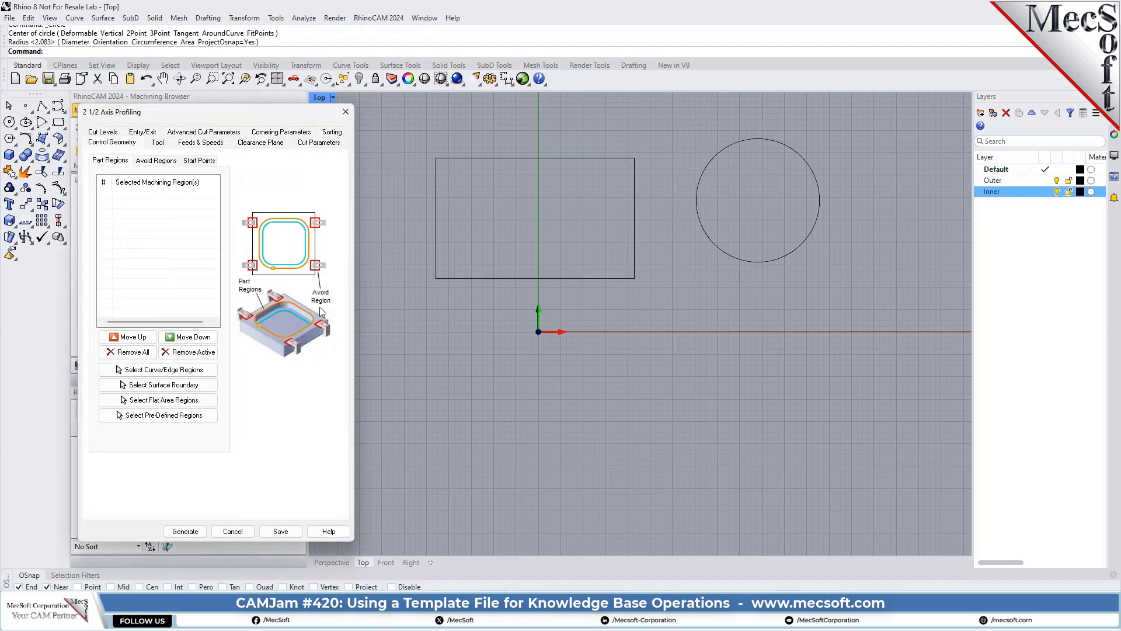
pyautogui.click(184, 370)
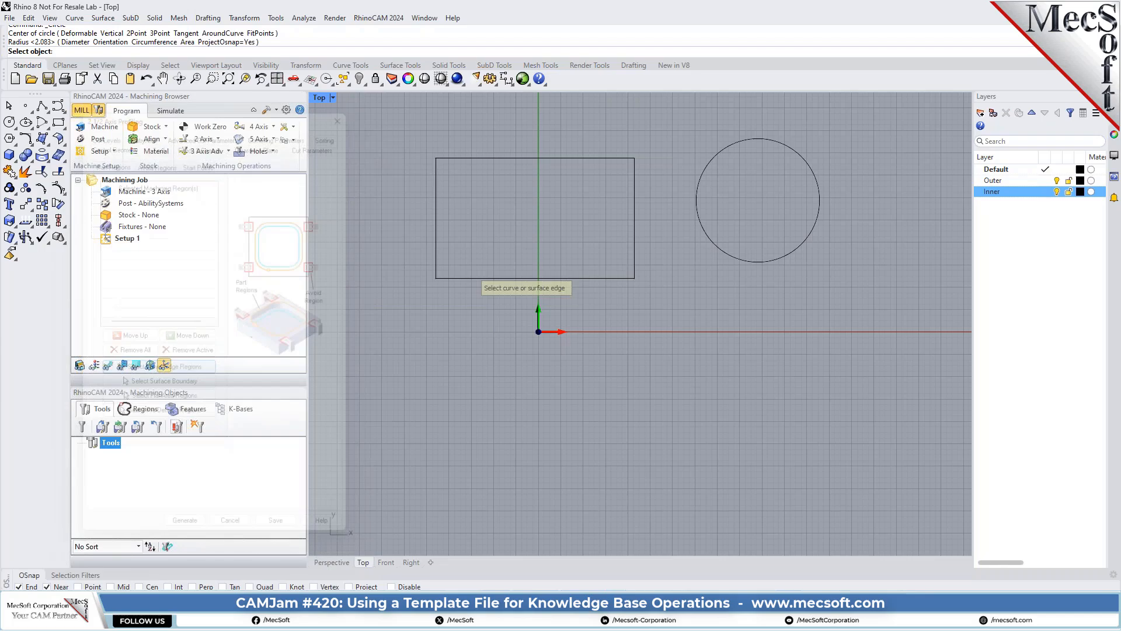
pyautogui.click(457, 158)
pyautogui.press('Return')
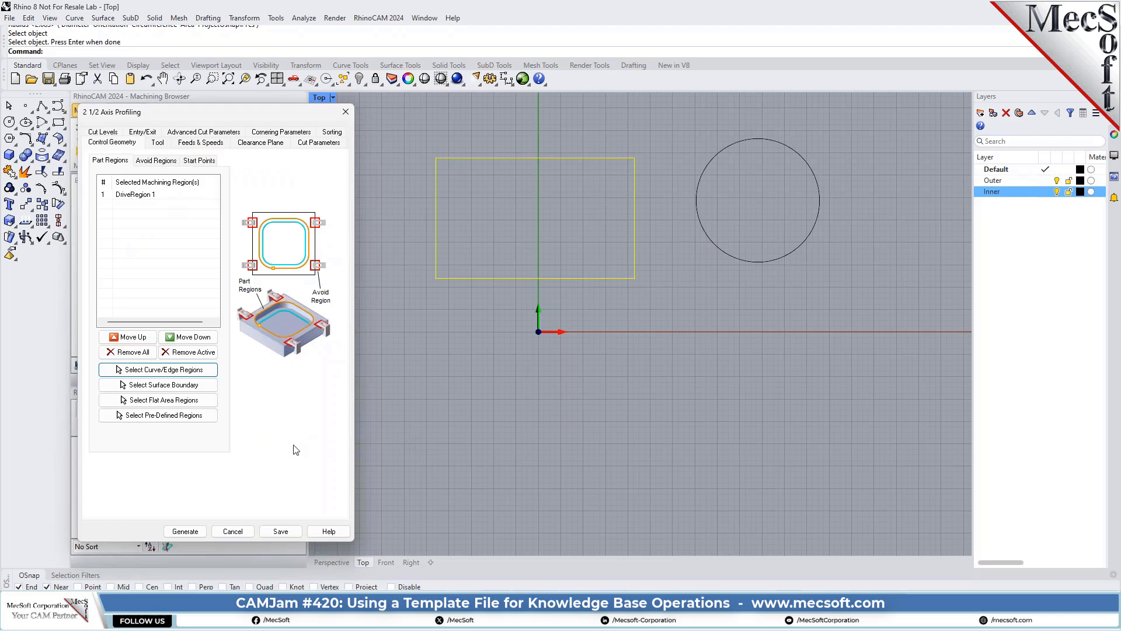
# - Create a flat end mill named FlatMill1 with a 0.5 tool diameter and save it as the operation's tool
pyautogui.click(159, 143)
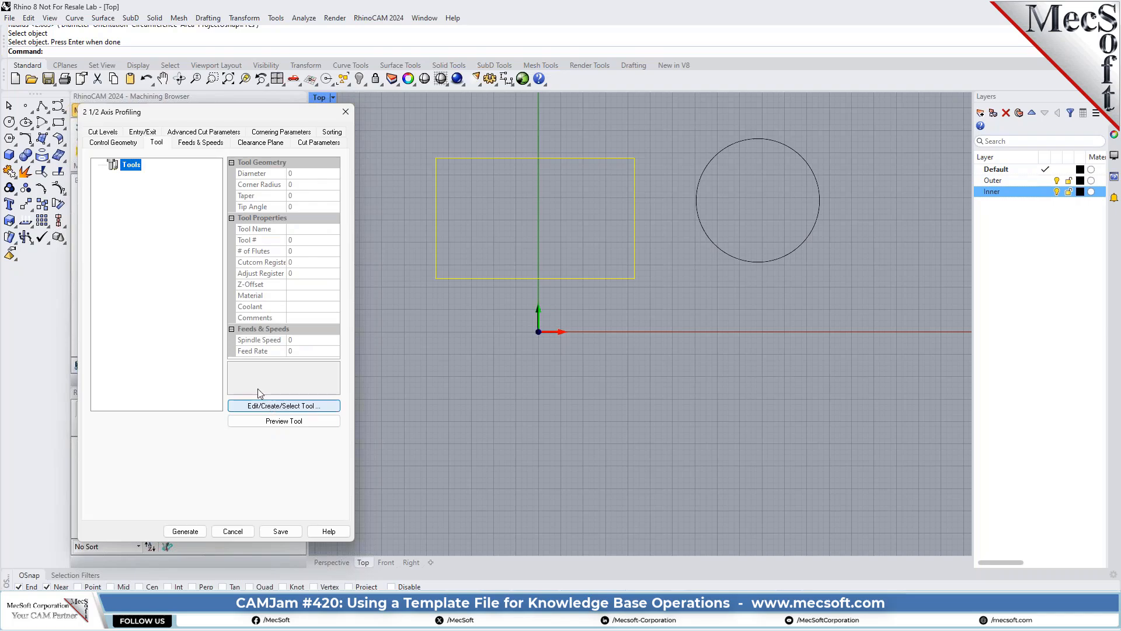
pyautogui.click(261, 405)
pyautogui.moveTo(254, 163); pyautogui.dragTo(320, 164)
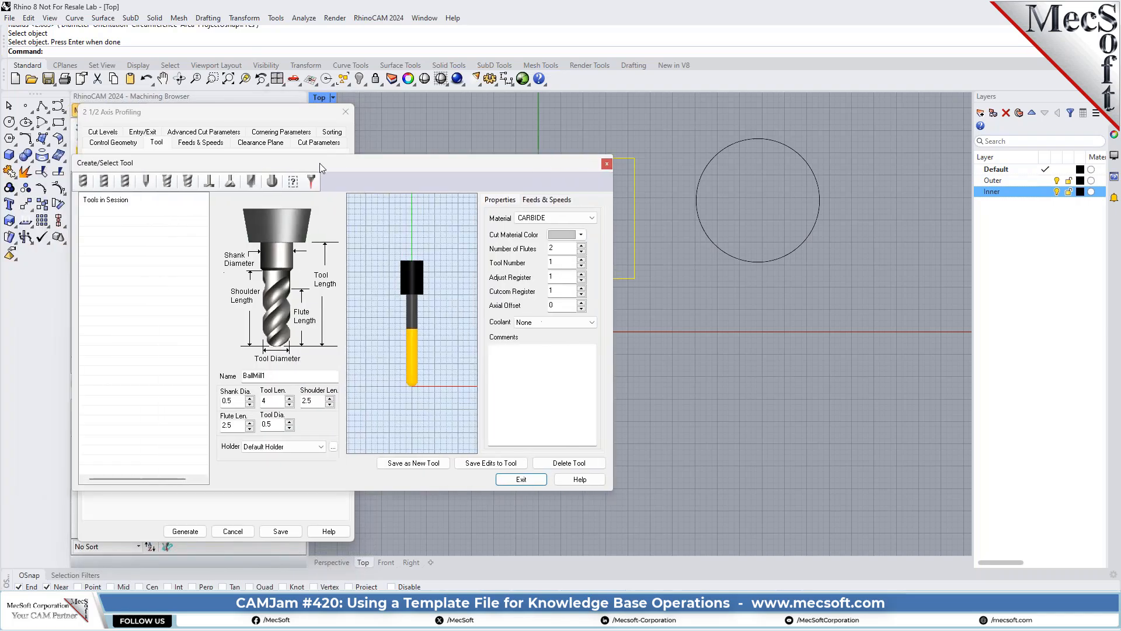
pyautogui.click(104, 181)
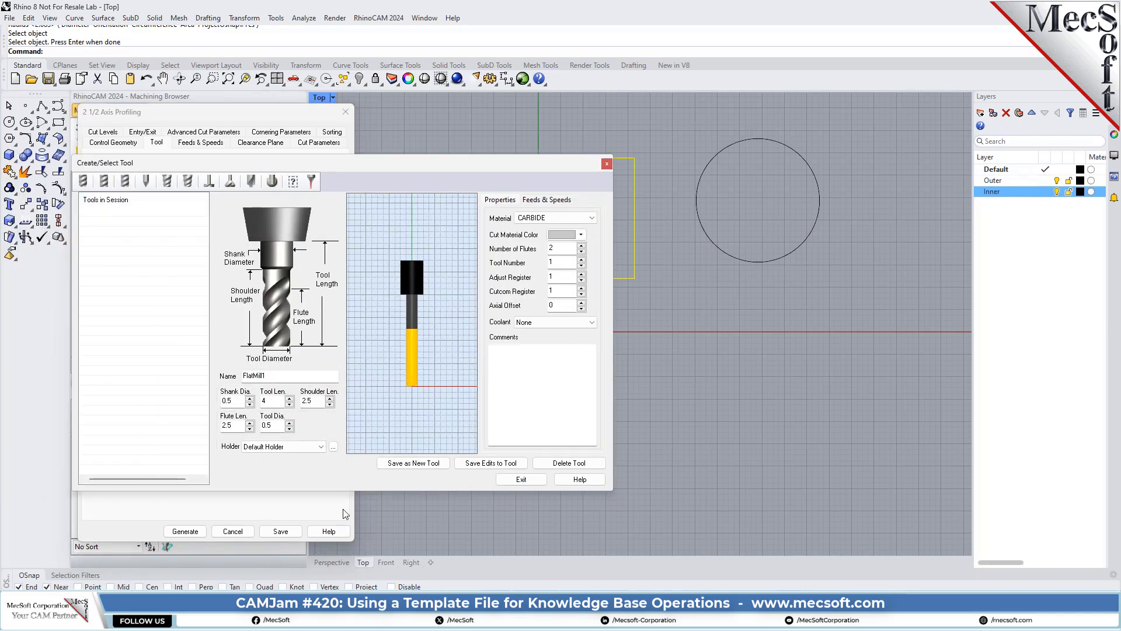
pyautogui.doubleClick(278, 425)
pyautogui.click(414, 464)
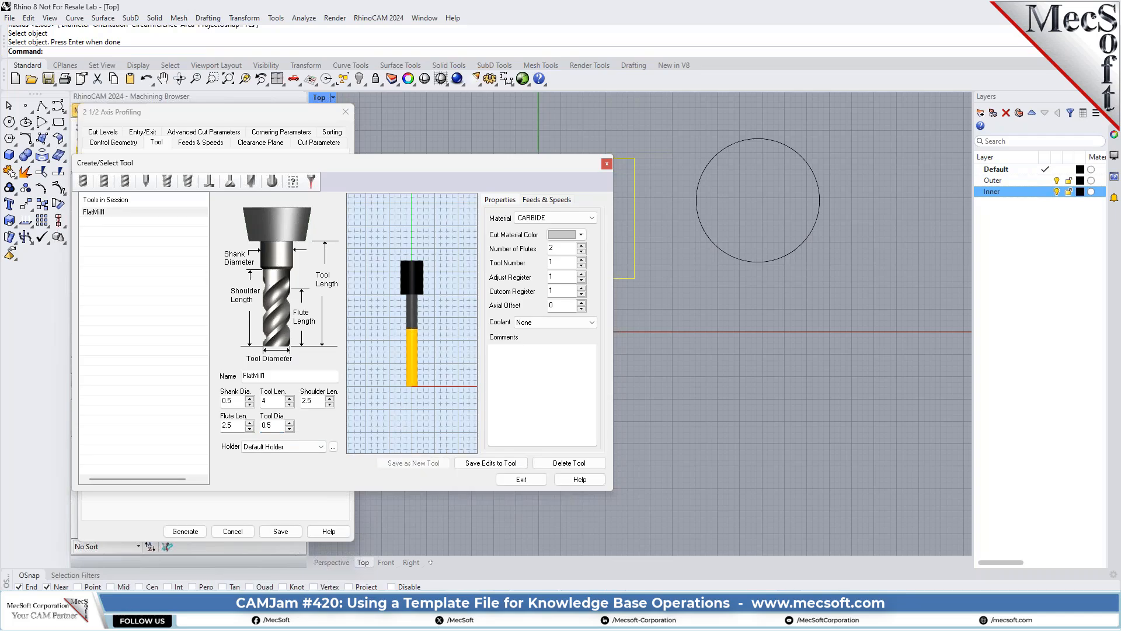
pyautogui.click(521, 479)
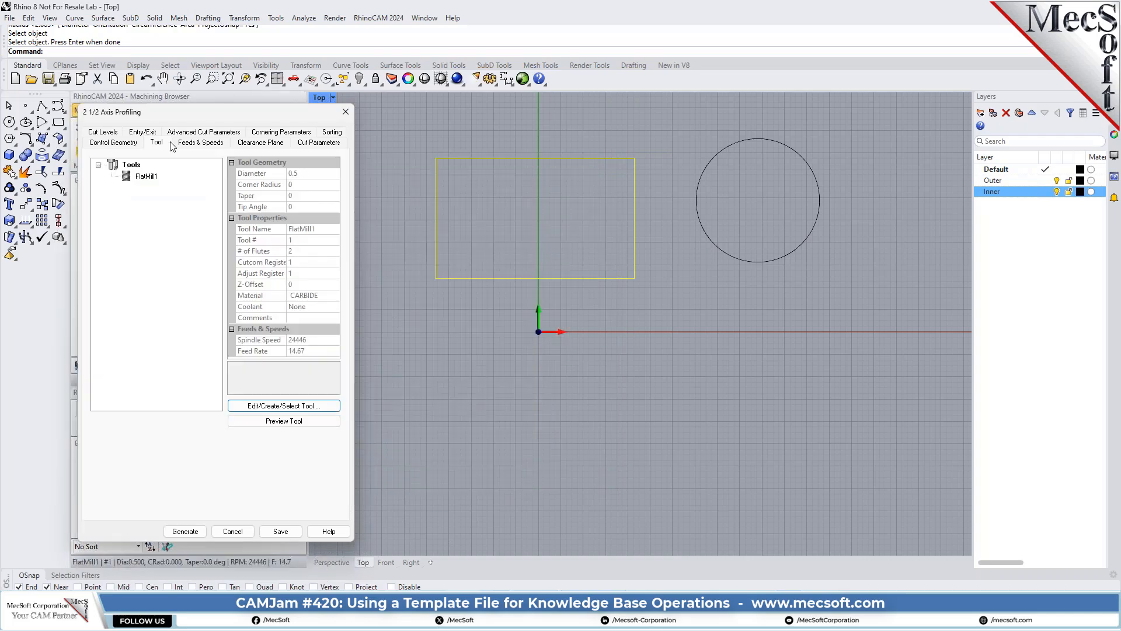
pyautogui.moveTo(130, 181)
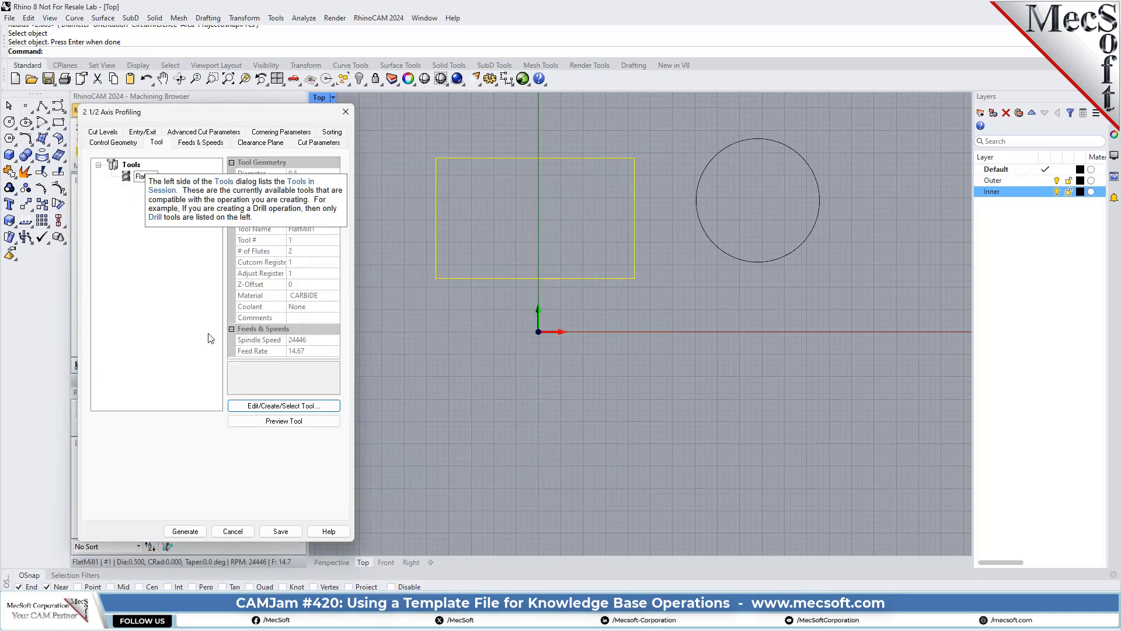
# - Define the profiling operation's clearance plane by an absolute Z value of 1
pyautogui.click(199, 142)
pyautogui.click(260, 143)
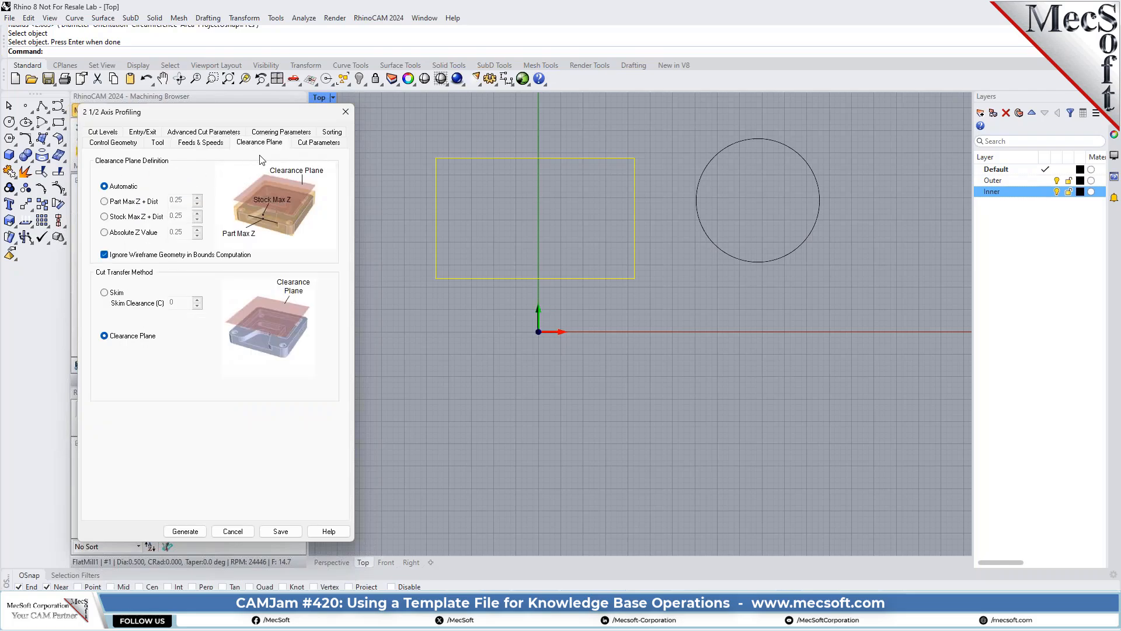
pyautogui.moveTo(108, 240)
pyautogui.click(116, 232)
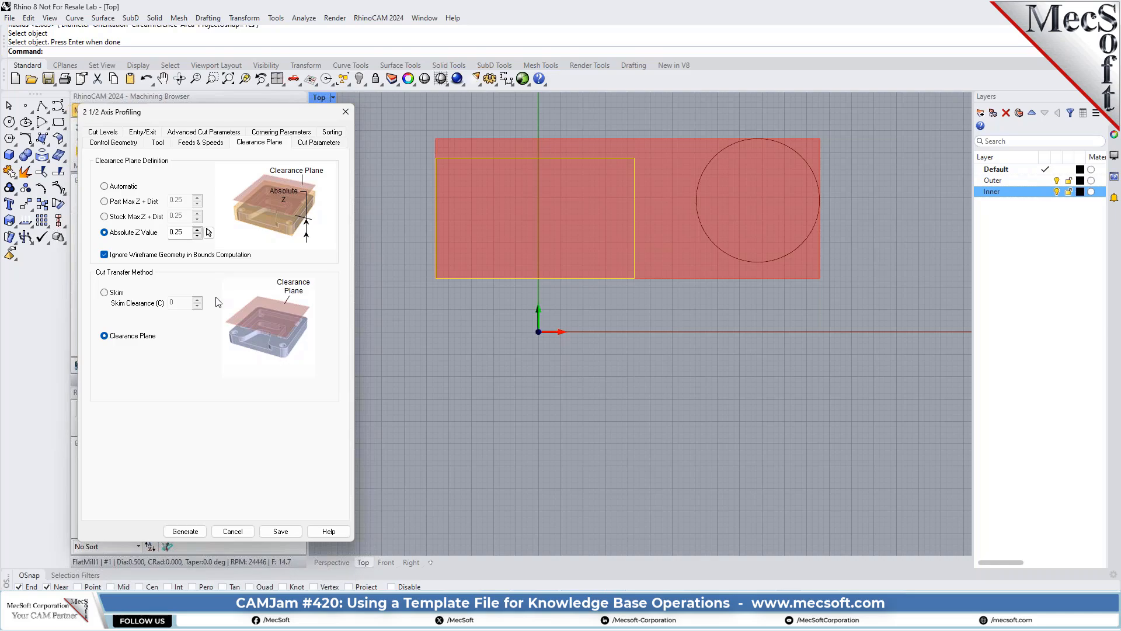
pyautogui.moveTo(185, 233); pyautogui.dragTo(162, 237)
pyautogui.write('1')
pyautogui.moveTo(106, 342)
# - In the cut parameters, use outside/inside cutting for closed curves and choose Outside as the cutting side
pyautogui.click(327, 142)
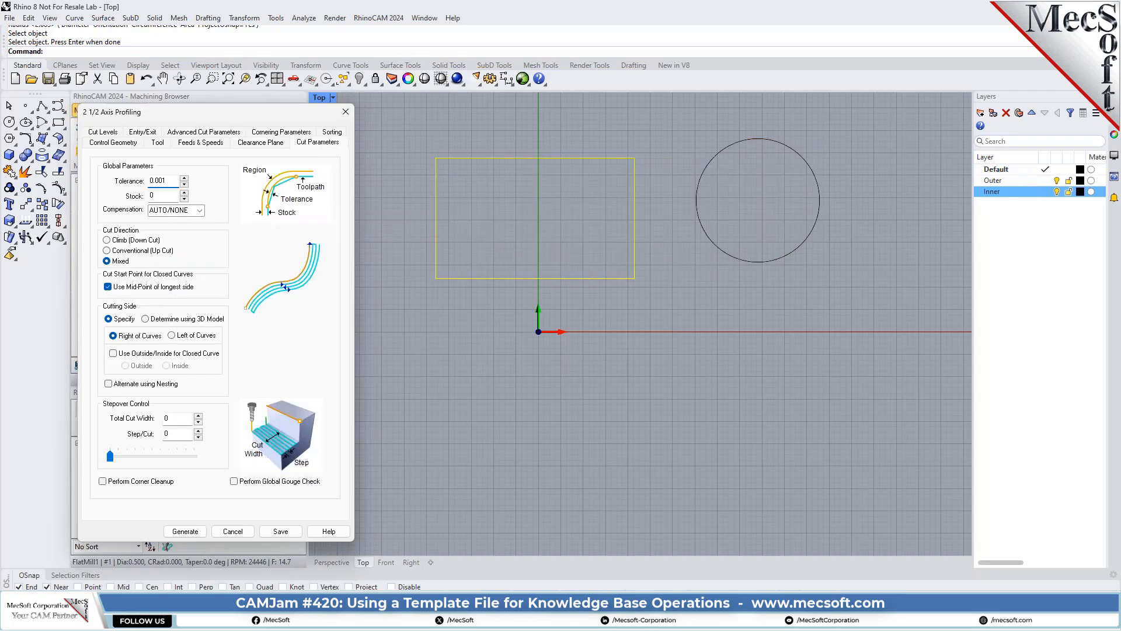
pyautogui.doubleClick(168, 181)
pyautogui.moveTo(117, 292)
pyautogui.click(113, 353)
pyautogui.click(136, 365)
pyautogui.moveTo(135, 358)
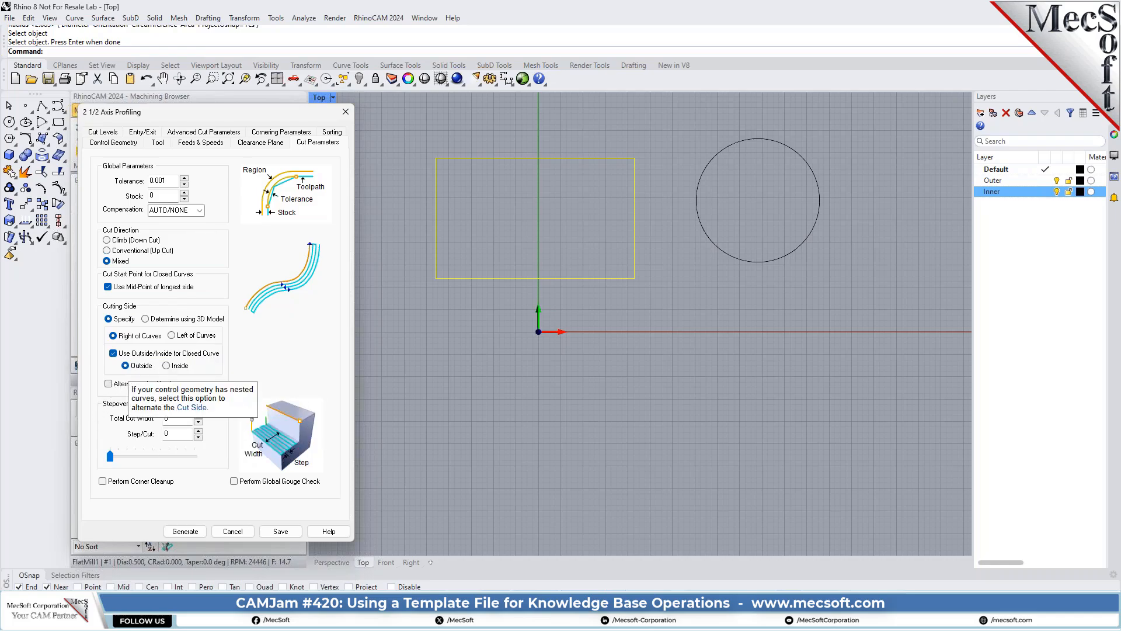
# - Enable alternating the cut side using nesting, locate the cut geometry at the bottom and set the total cut depth to 0.709
pyautogui.click(109, 384)
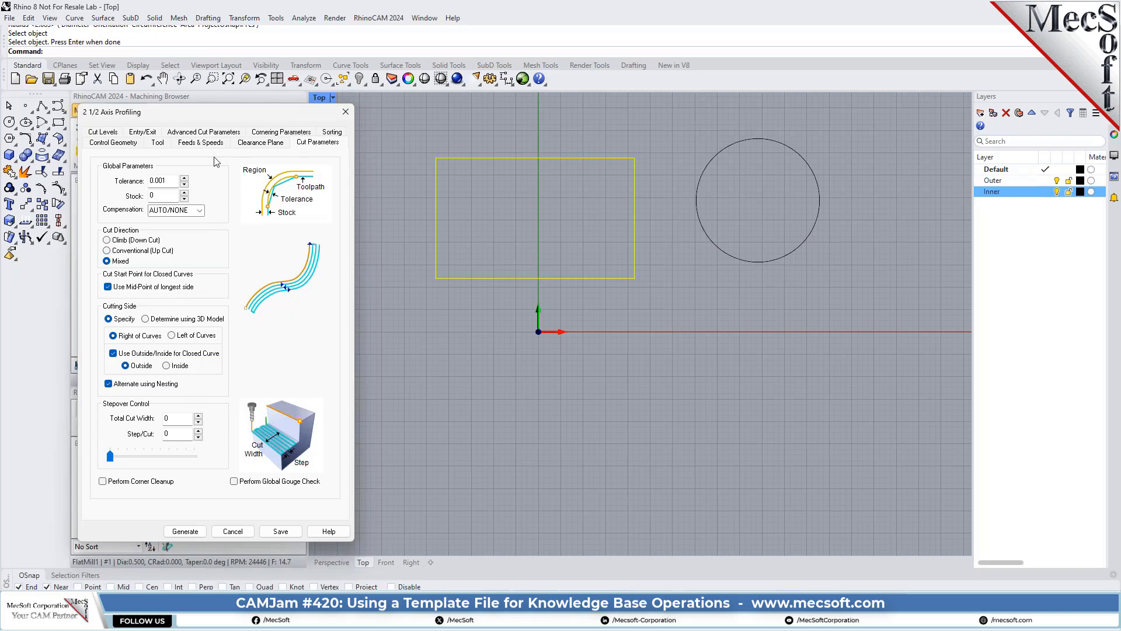
pyautogui.click(110, 134)
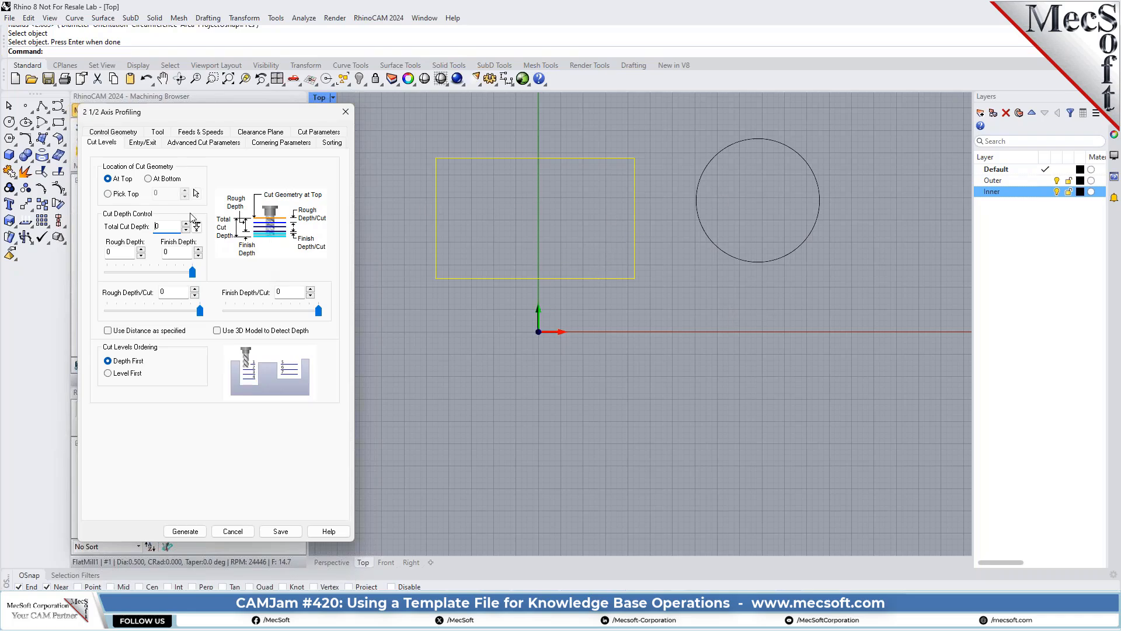
pyautogui.click(148, 179)
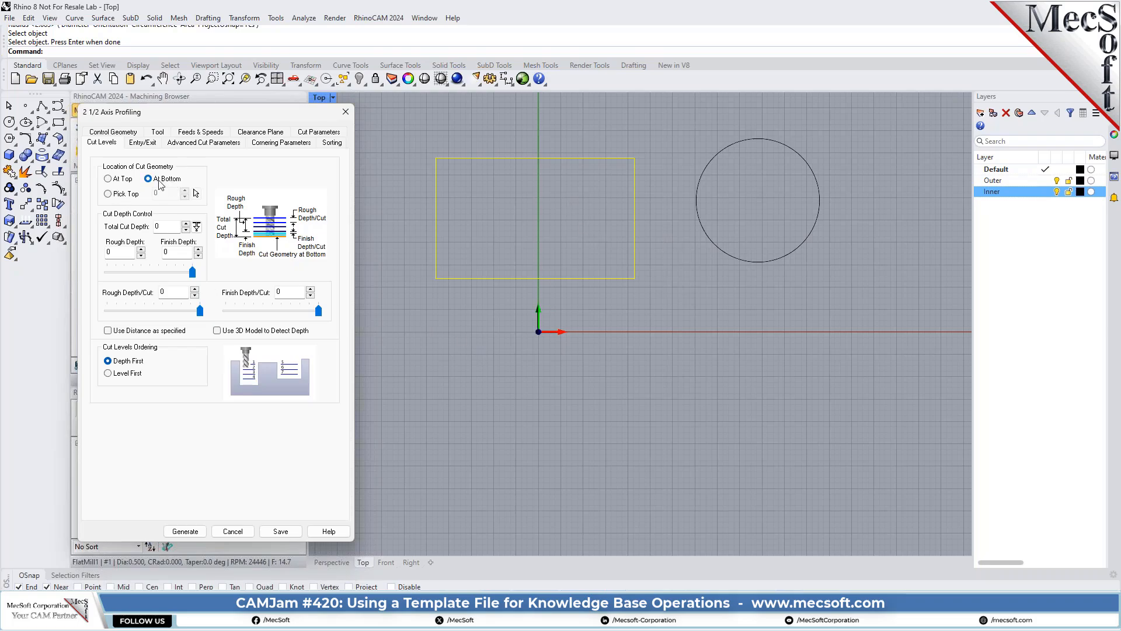
pyautogui.doubleClick(171, 229)
pyautogui.write('09')
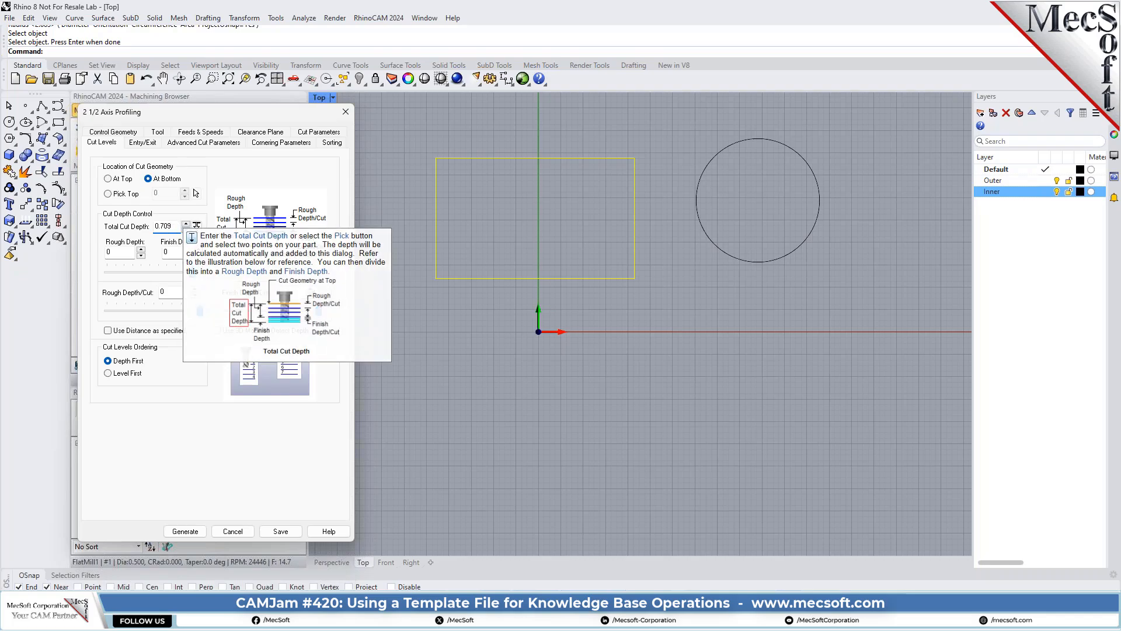
pyautogui.doubleClick(170, 226)
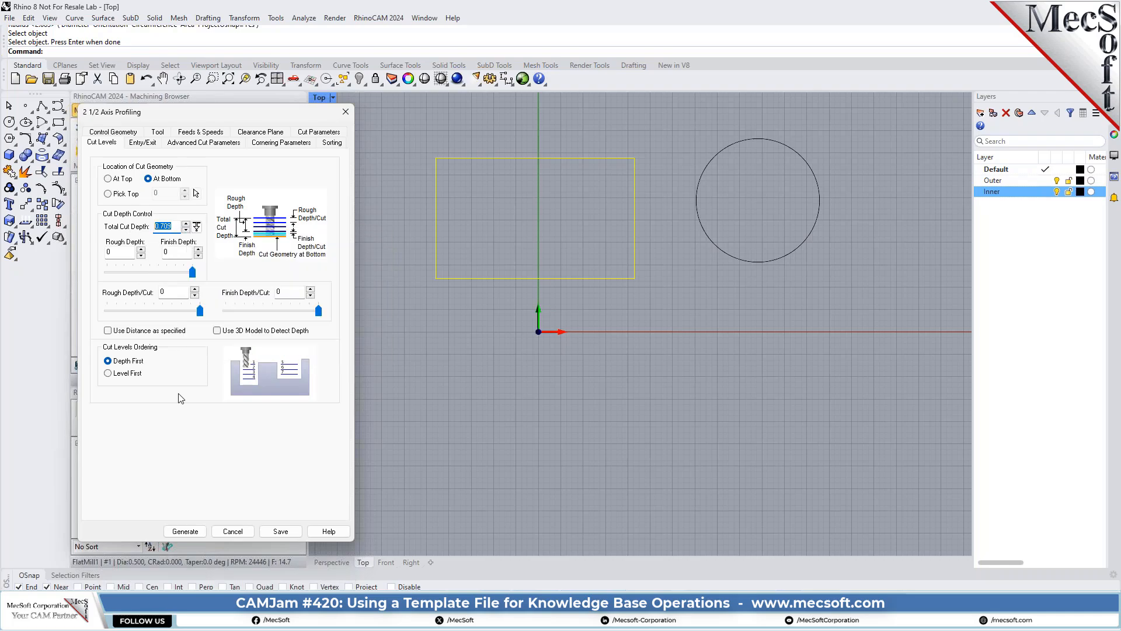
pyautogui.press('Tab')
pyautogui.moveTo(171, 297)
pyautogui.moveTo(152, 184)
pyautogui.moveTo(288, 295)
# - Set the profiling operation's entry motion to Along Path, its exit motion to None and the overlap distance for closed profiles to 1
pyautogui.click(141, 142)
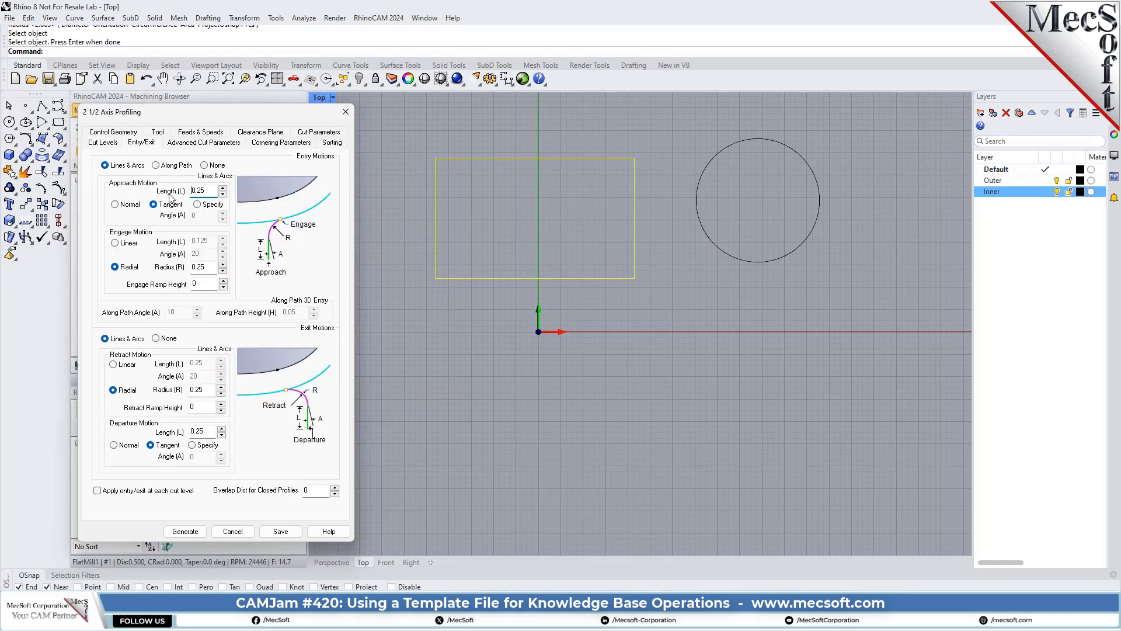
pyautogui.click(156, 165)
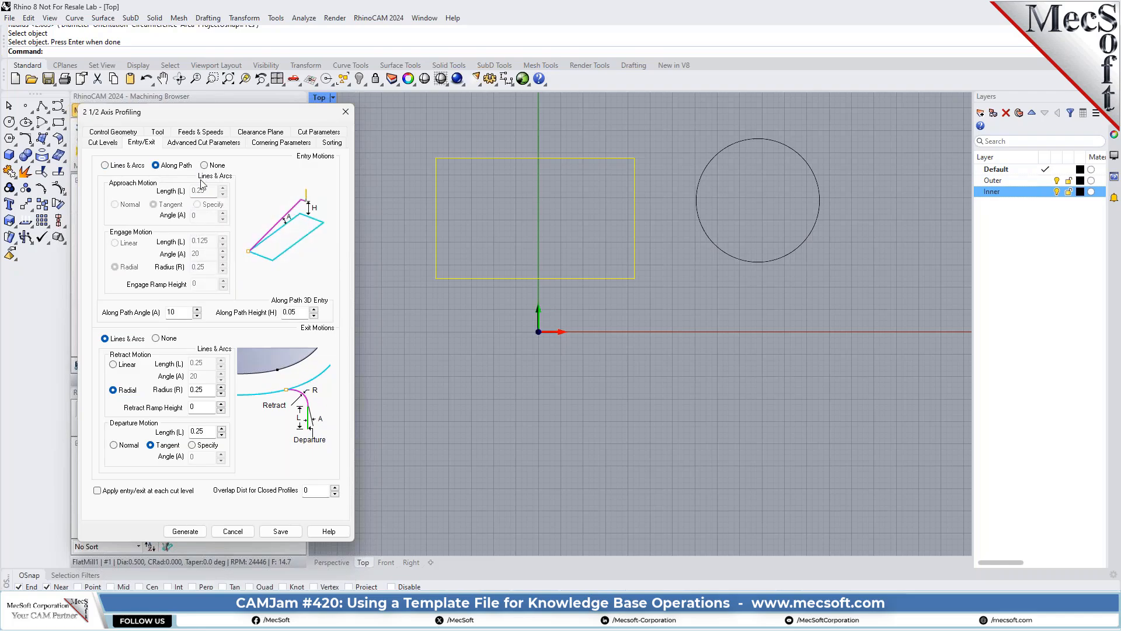
pyautogui.click(156, 339)
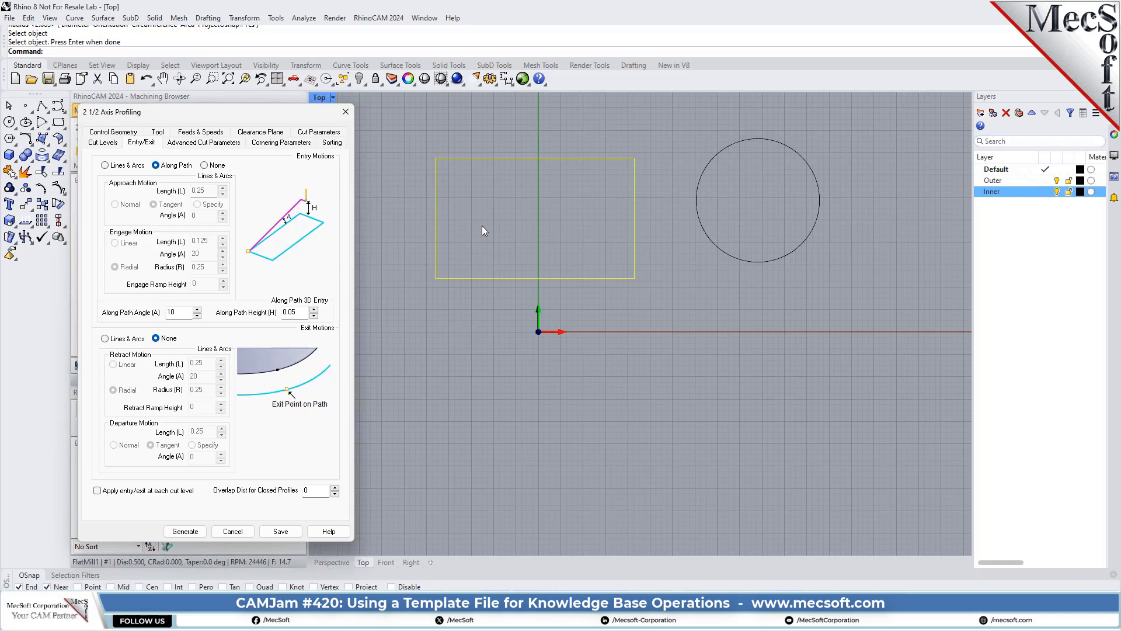
pyautogui.moveTo(164, 170)
pyautogui.moveTo(158, 346)
pyautogui.doubleClick(307, 491)
pyautogui.write('1')
# - Change the profiling operation's arc fitting tolerance and choose Sharp as its external corner type
pyautogui.click(203, 143)
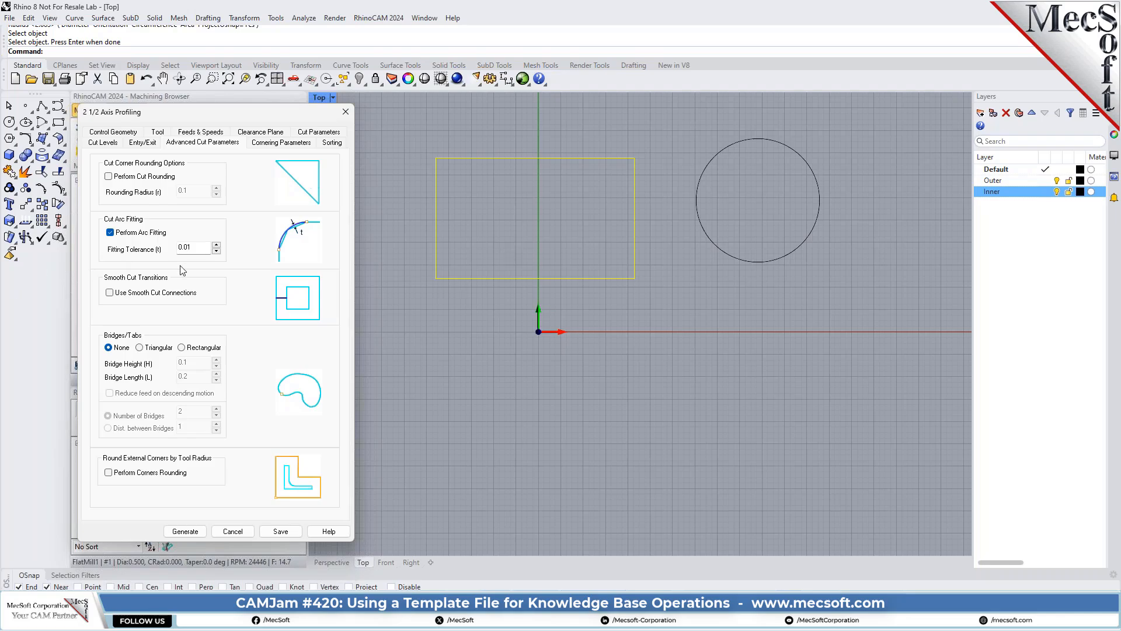
pyautogui.doubleClick(187, 247)
pyautogui.write('0.00')
pyautogui.click(264, 143)
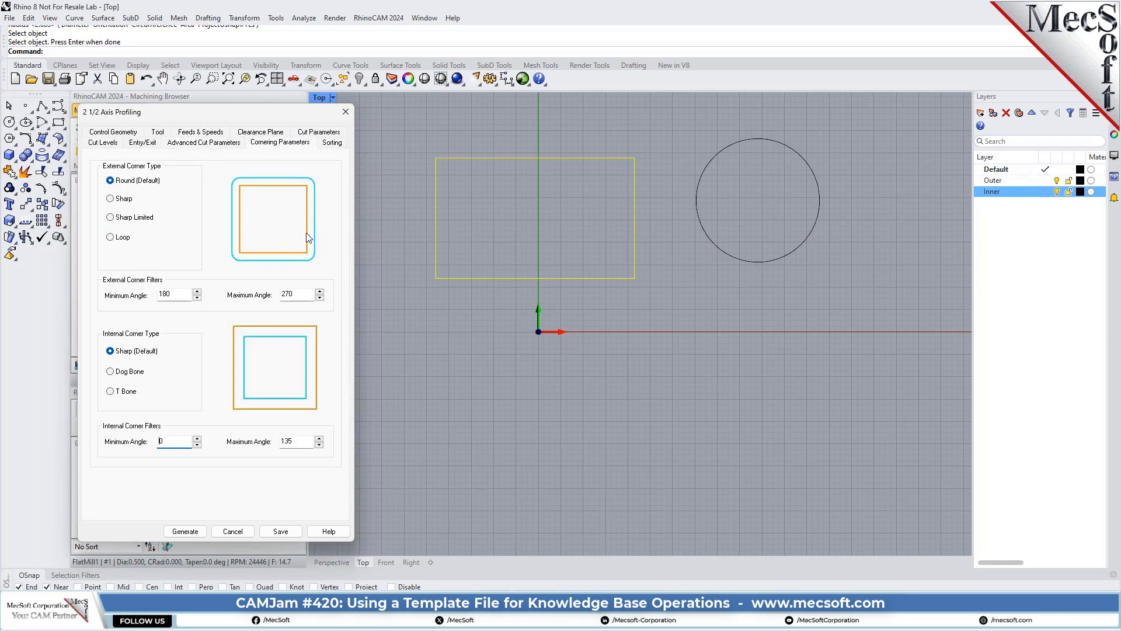
pyautogui.click(129, 202)
# - Use Minimum Distance Sort for the profiling operation and generate its toolpath
pyautogui.click(331, 142)
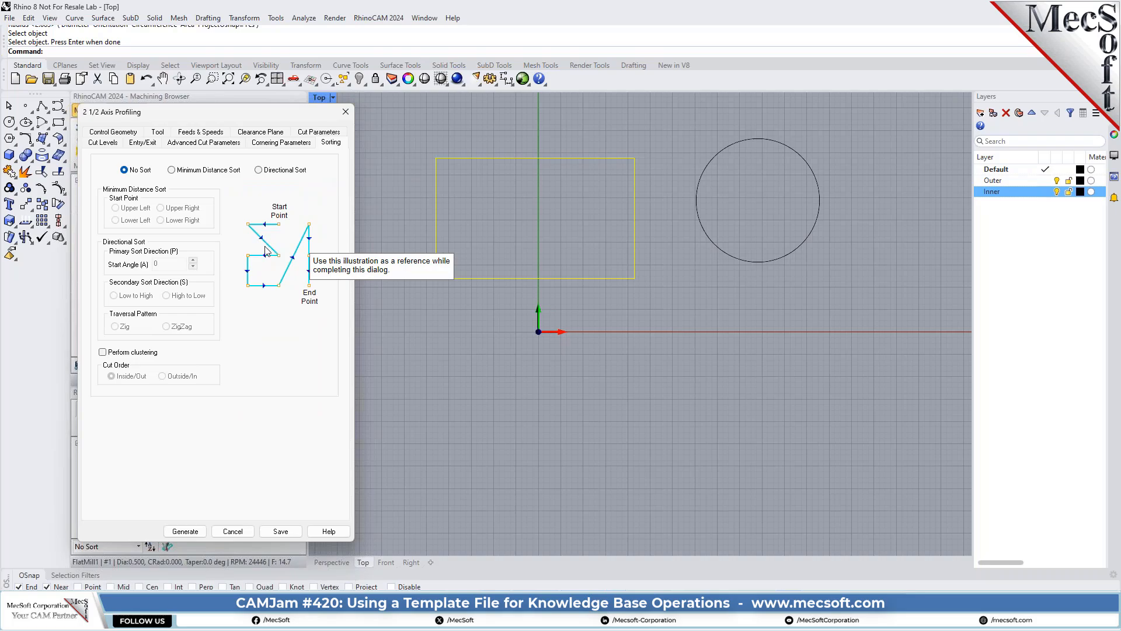
pyautogui.click(171, 170)
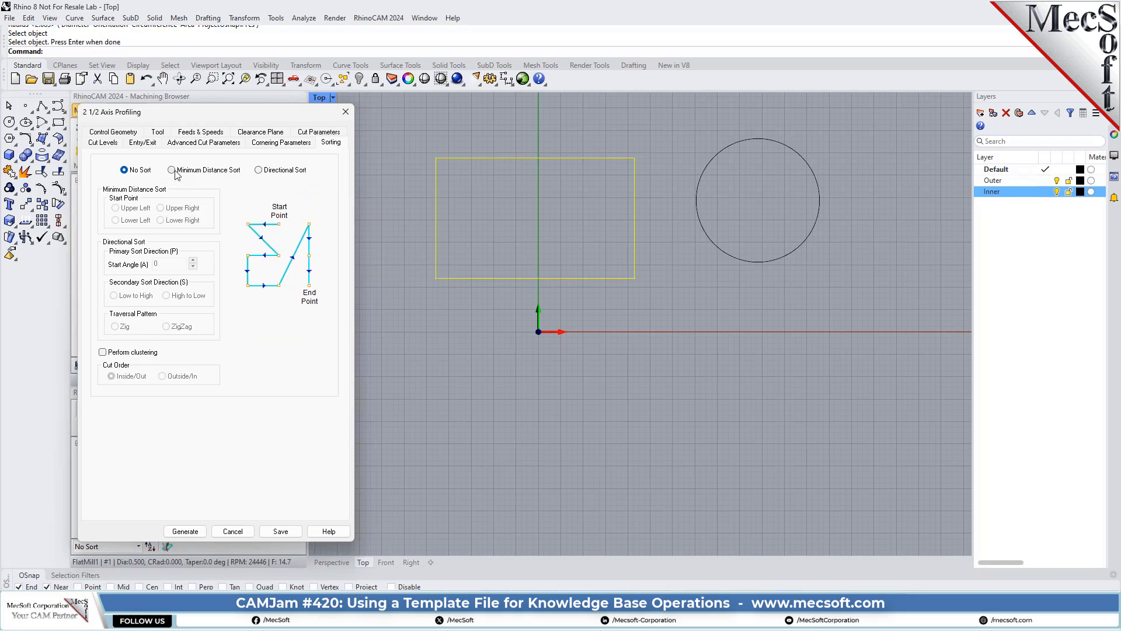
pyautogui.click(192, 531)
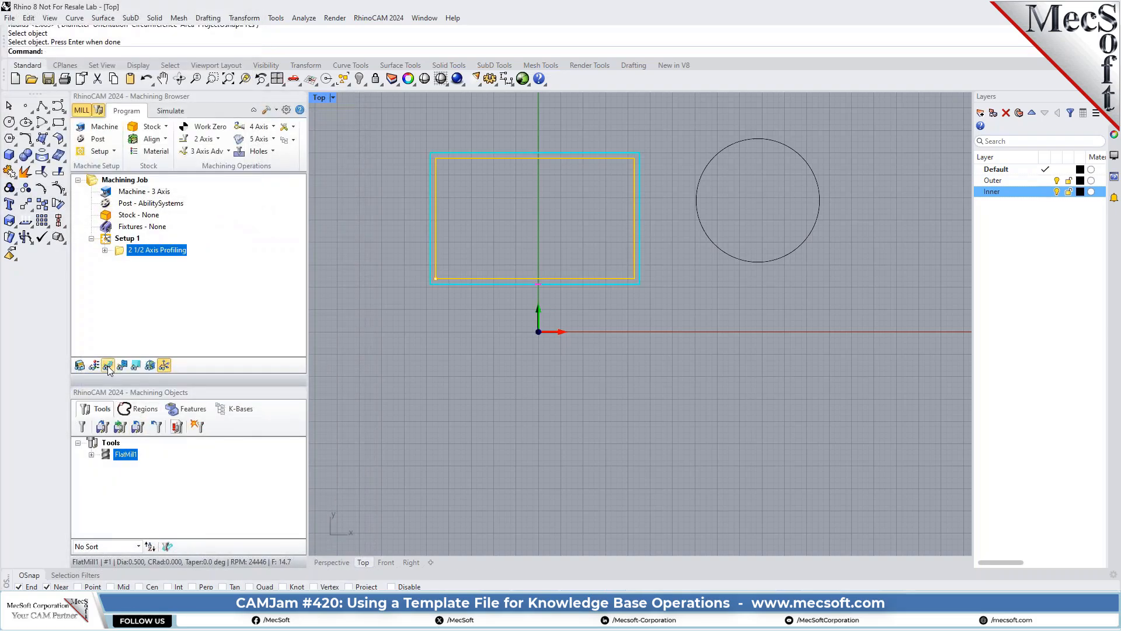
# - Show the model in a perspective view to inspect the toolpath around the rectangle
pyautogui.scroll(-2, 502, 340)
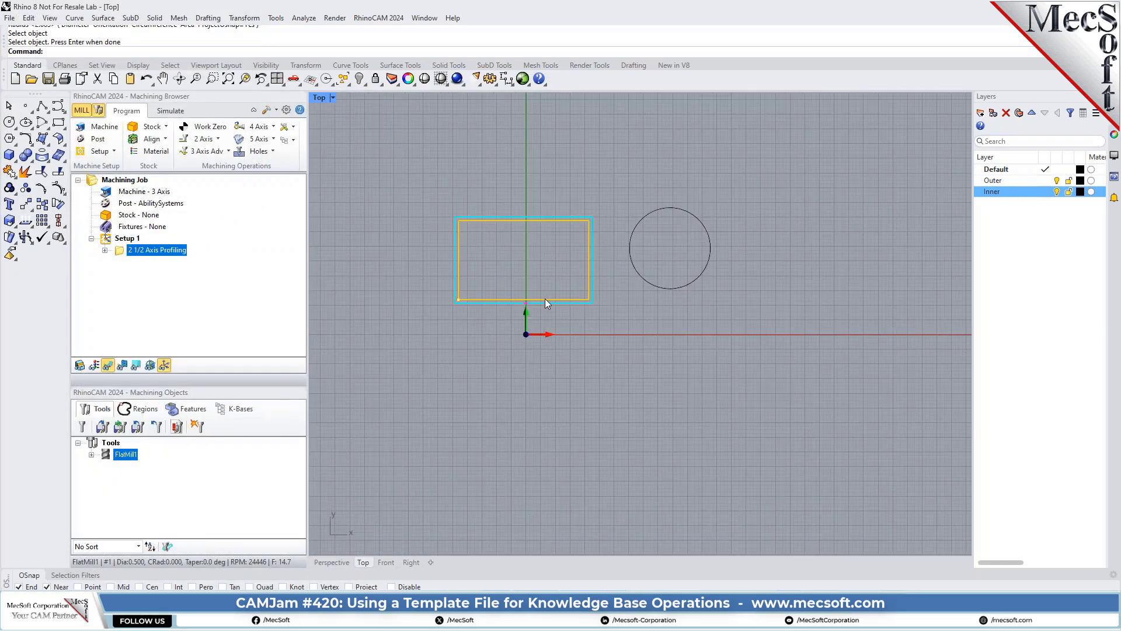
pyautogui.click(300, 82)
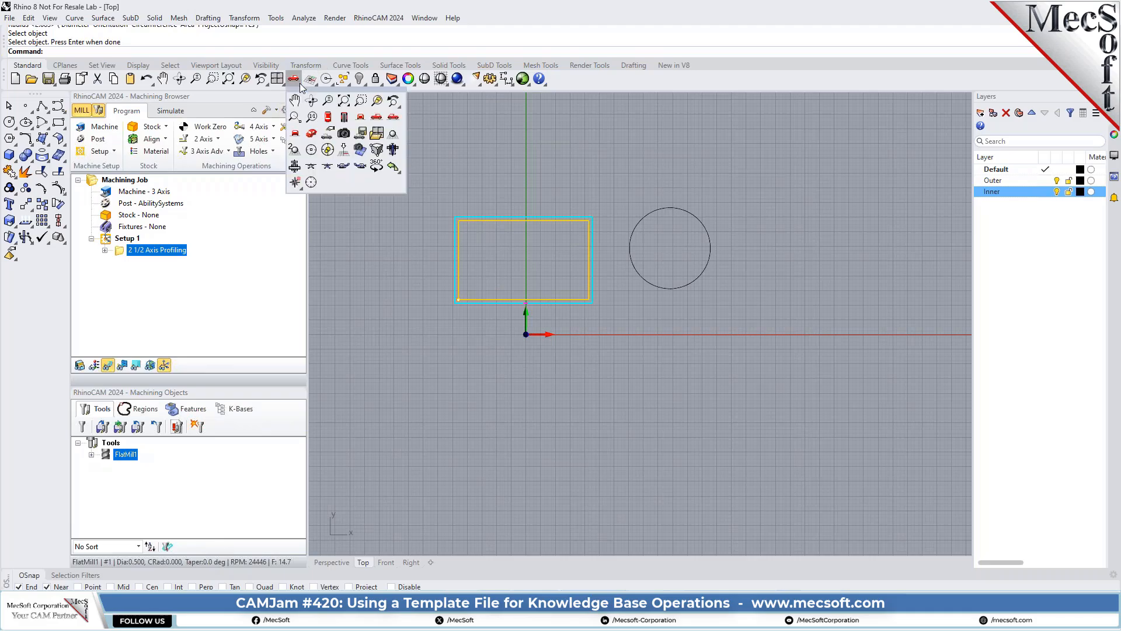
pyautogui.click(328, 133)
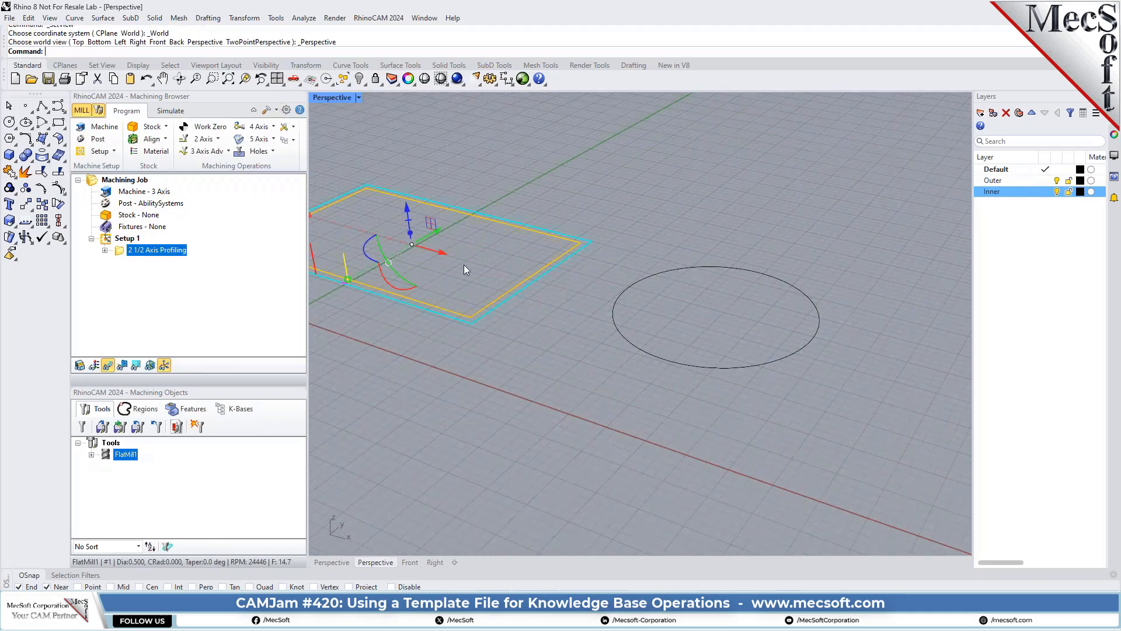
pyautogui.scroll(2, 634, 312)
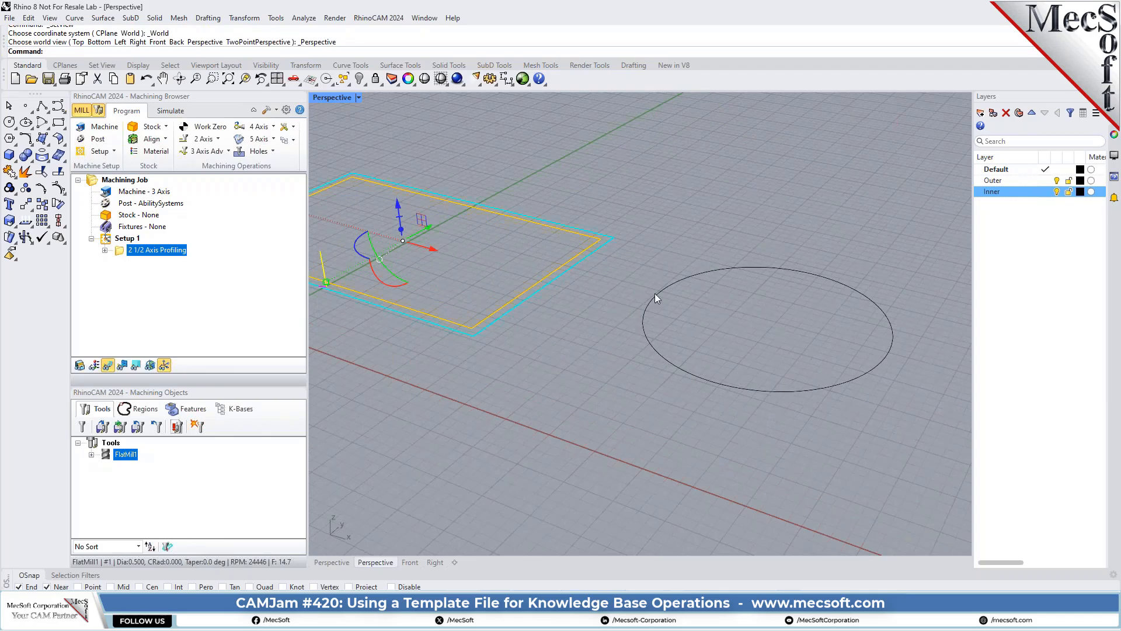
# - Start a Hole Profiling operation and choose the circle as its part region
pyautogui.click(205, 139)
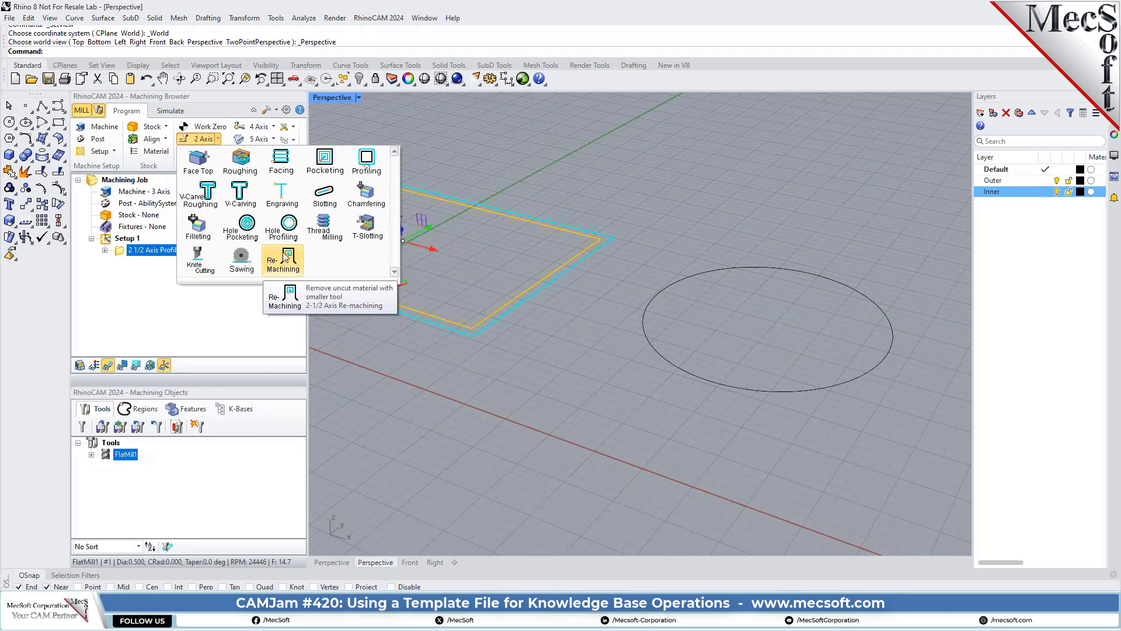
pyautogui.click(286, 227)
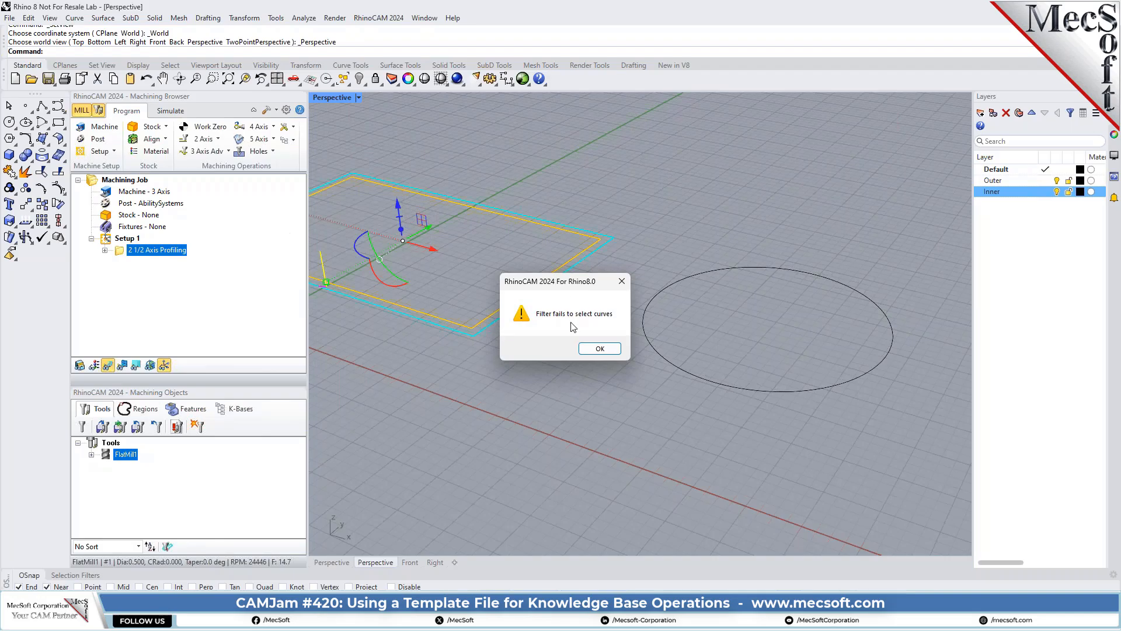
pyautogui.click(598, 347)
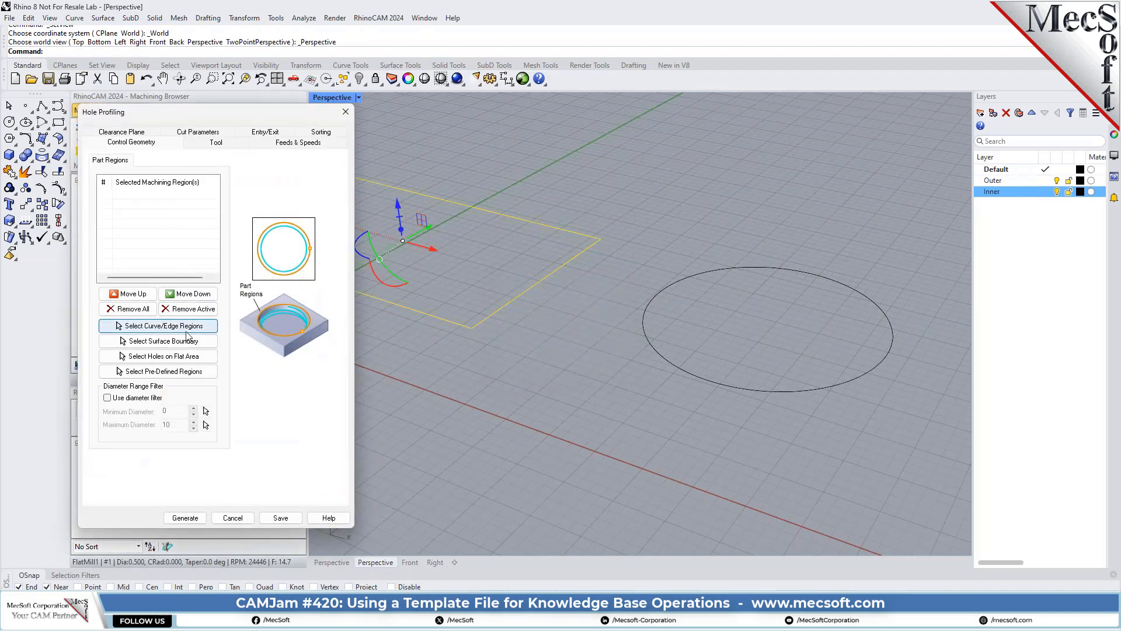
pyautogui.click(210, 325)
pyautogui.click(682, 278)
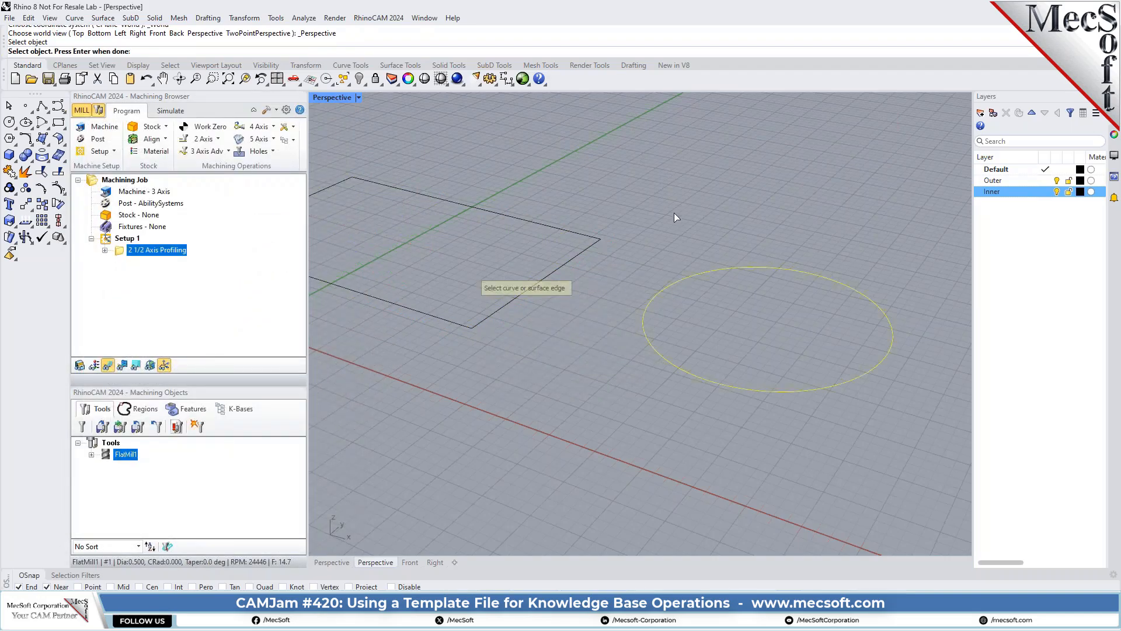
pyautogui.press('Return')
pyautogui.click(140, 194)
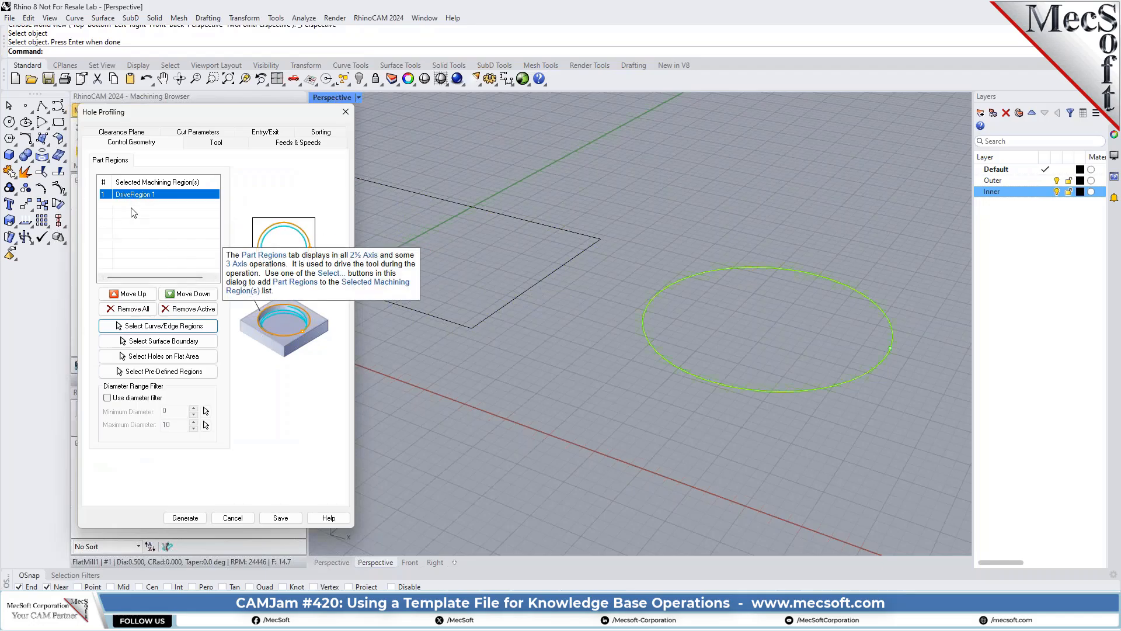
# - Check the hole profiling tool and clearance plane, and in the cut parameters locate the geometry at the bottom with a 0.709 hole depth
pyautogui.click(210, 145)
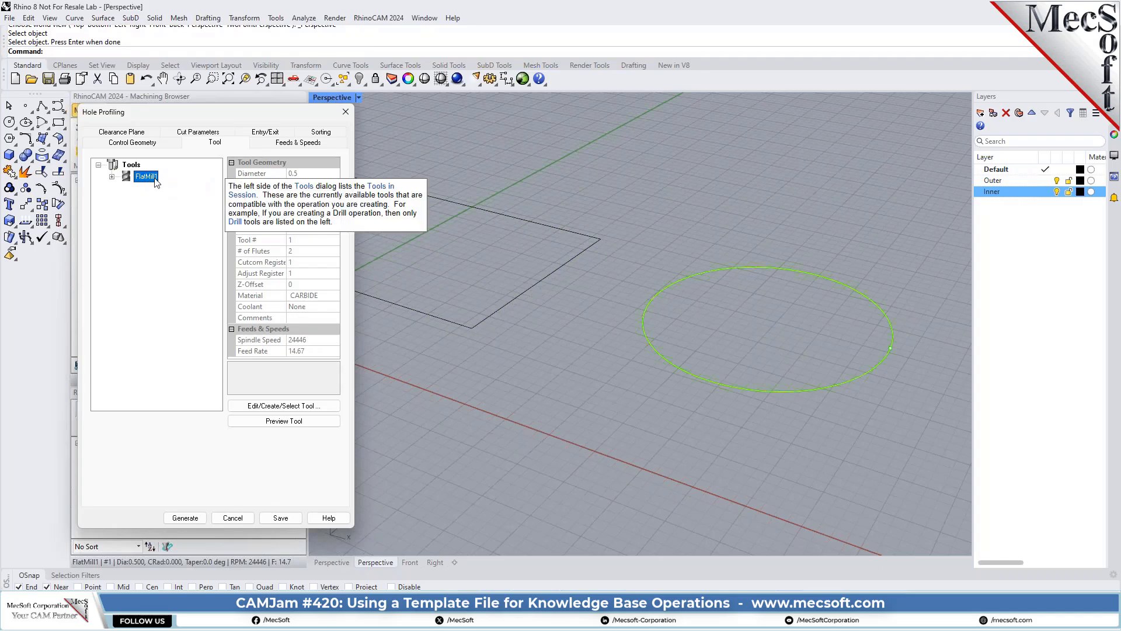
pyautogui.click(264, 146)
pyautogui.click(129, 133)
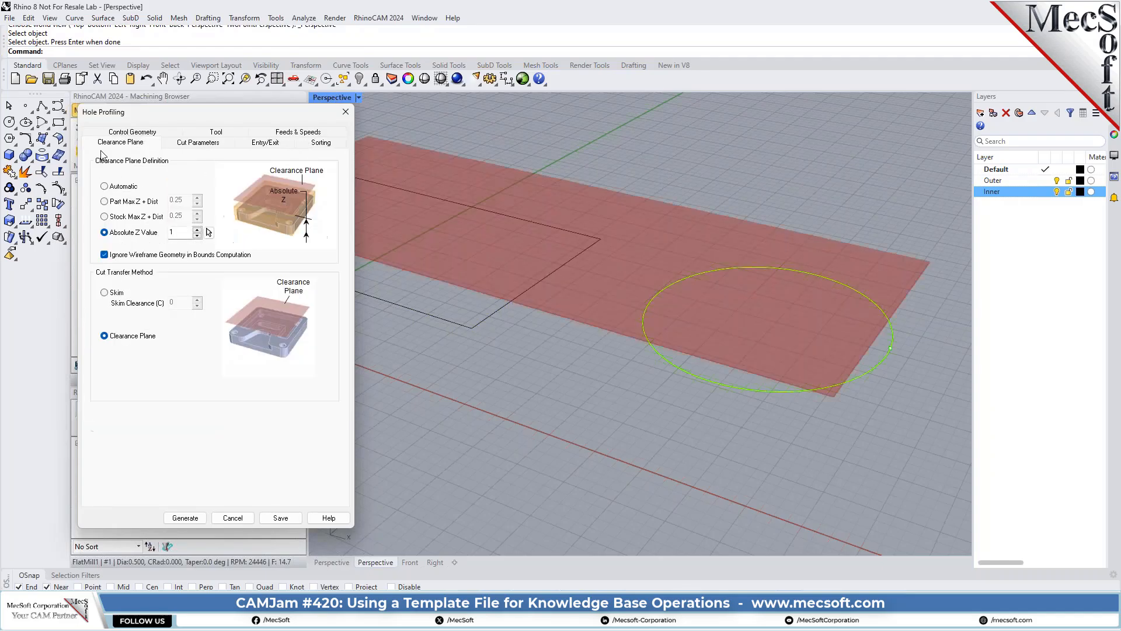
pyautogui.click(196, 146)
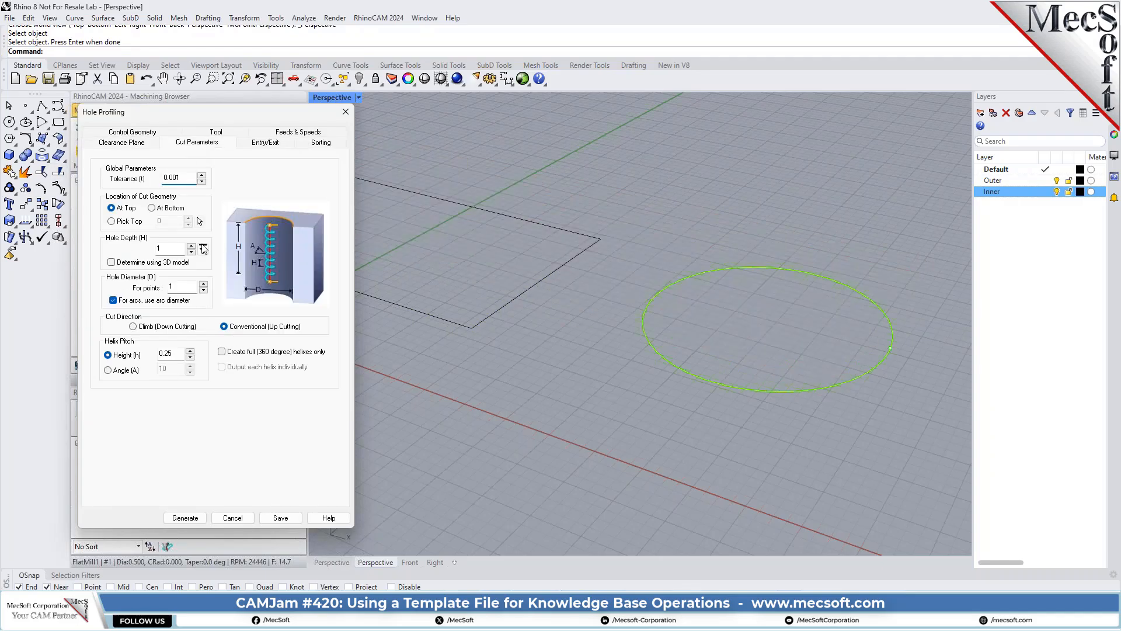
pyautogui.doubleClick(175, 177)
pyautogui.click(197, 216)
pyautogui.doubleClick(173, 249)
pyautogui.write('0.709')
# - Give the hole profiling operation an Along Path entry, no exit motion and an overlap distance of 1 for closed profiles
pyautogui.click(263, 144)
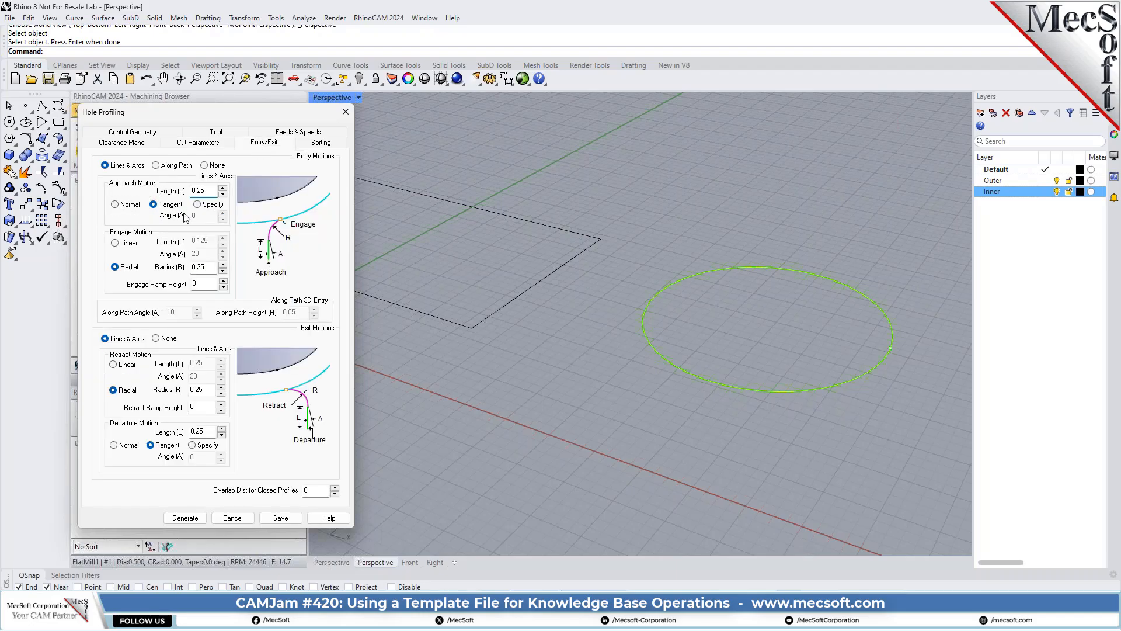
pyautogui.click(156, 166)
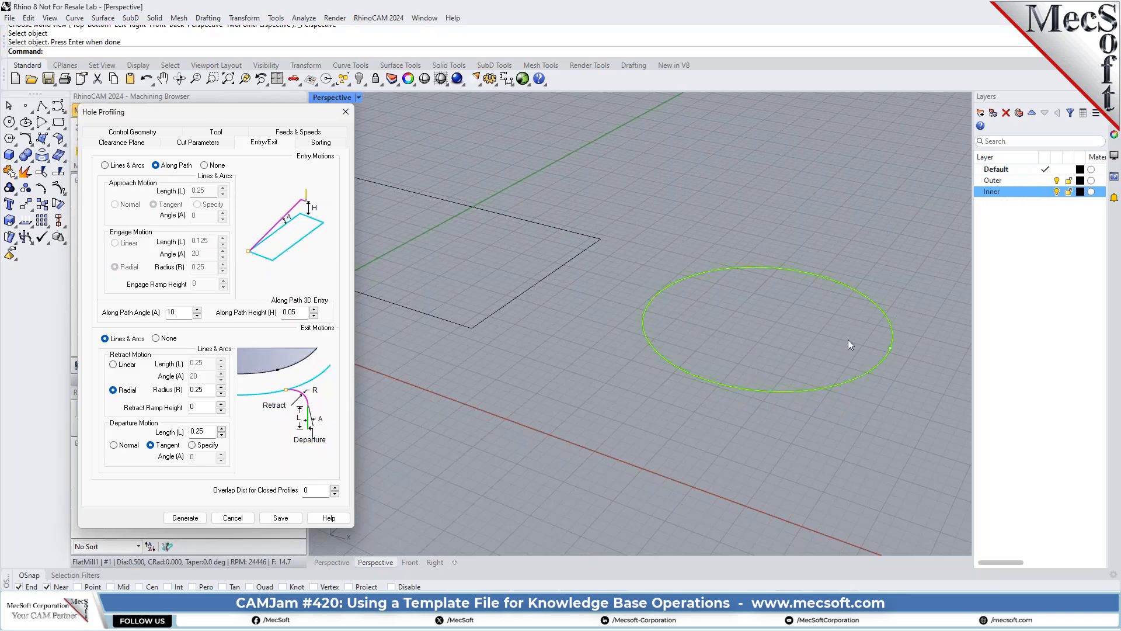
pyautogui.click(156, 338)
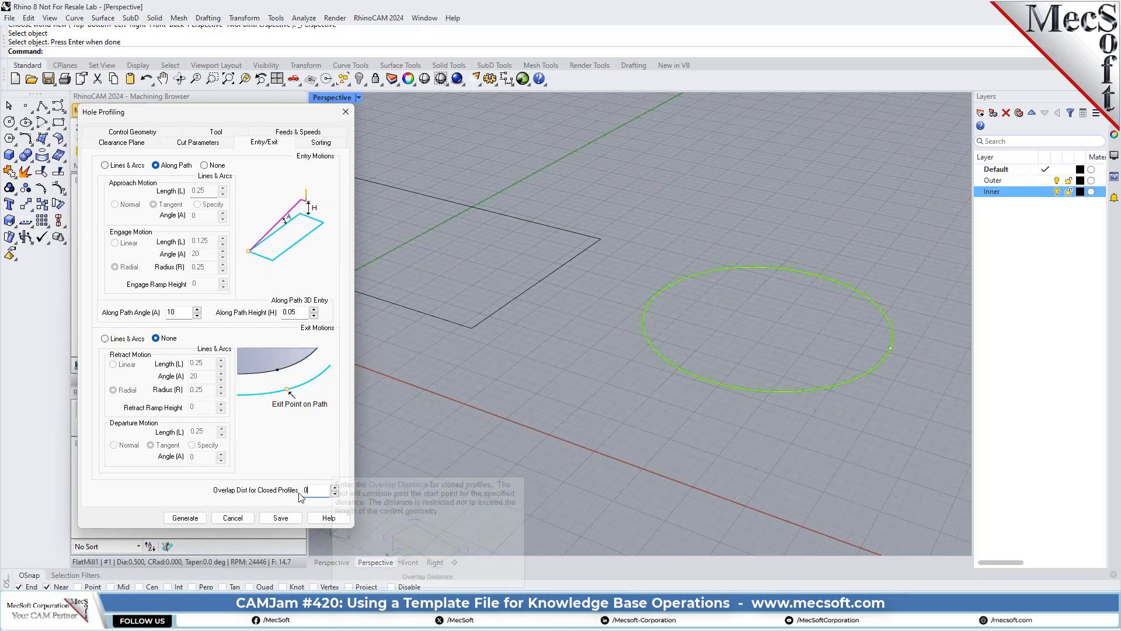
pyautogui.moveTo(328, 496); pyautogui.dragTo(301, 494)
pyautogui.write('1')
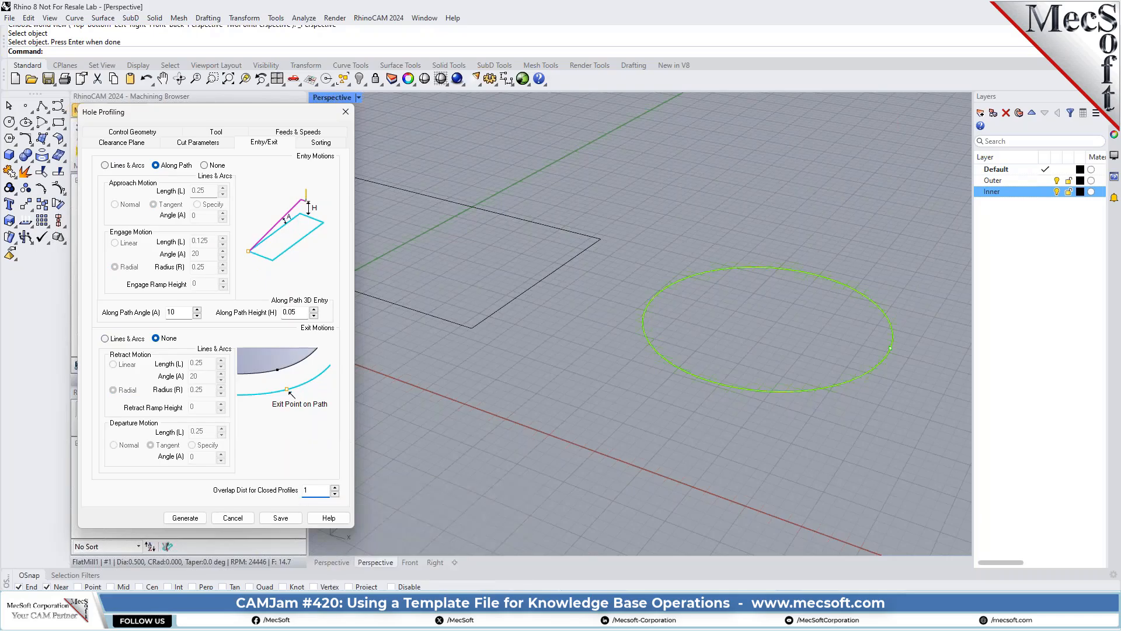
# - Apply Minimum Distance Sort to the hole profiling operation and generate its toolpath
pyautogui.click(315, 144)
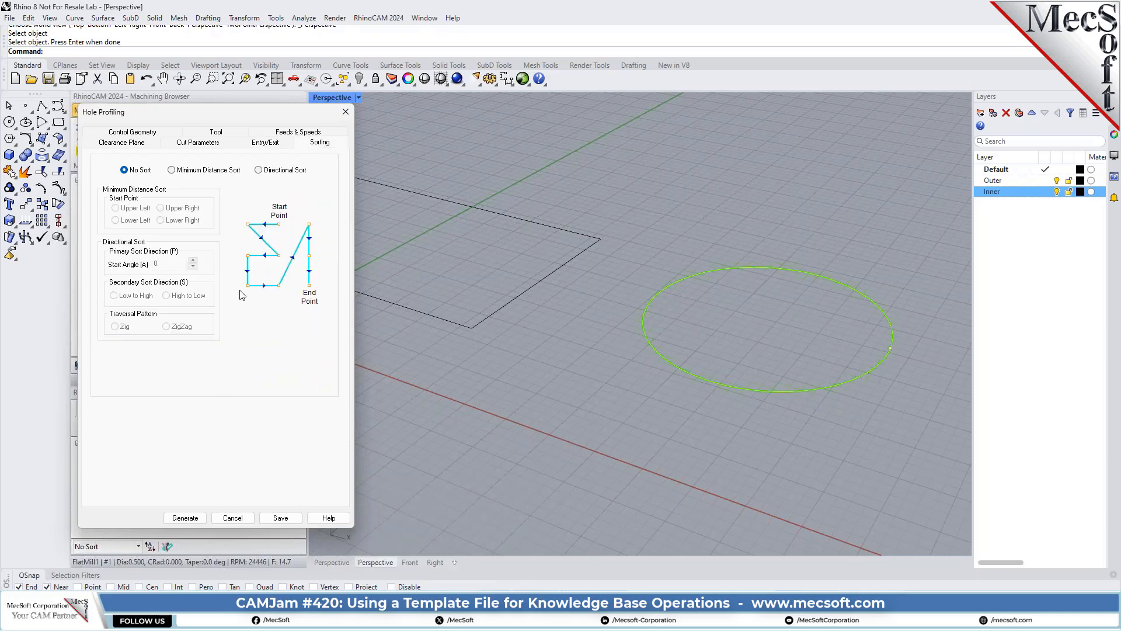
pyautogui.click(178, 171)
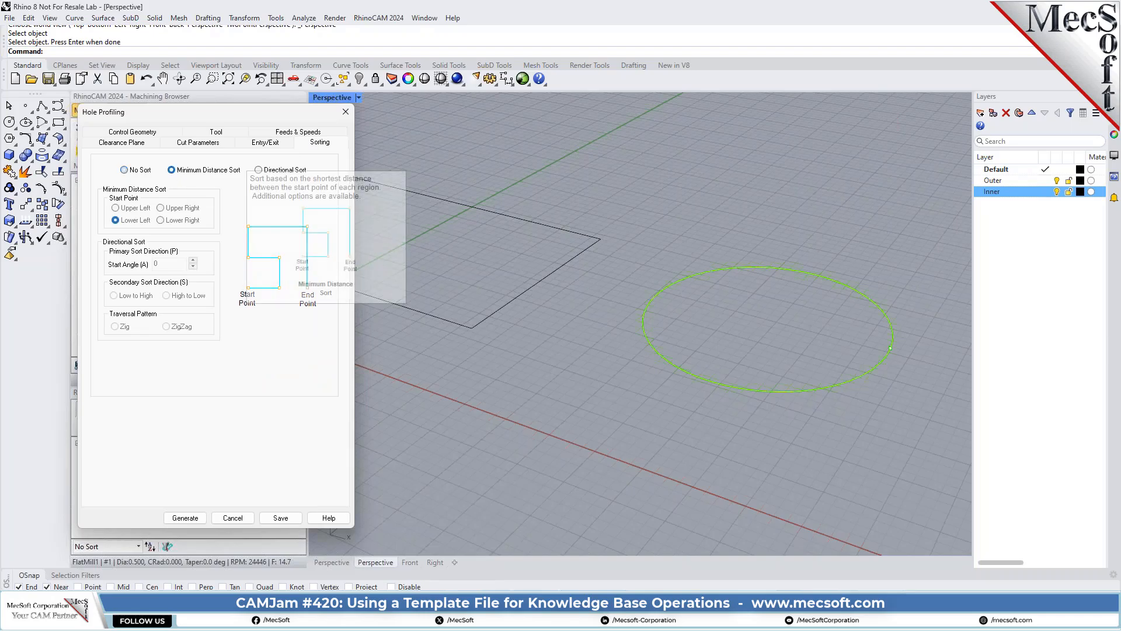
pyautogui.click(185, 518)
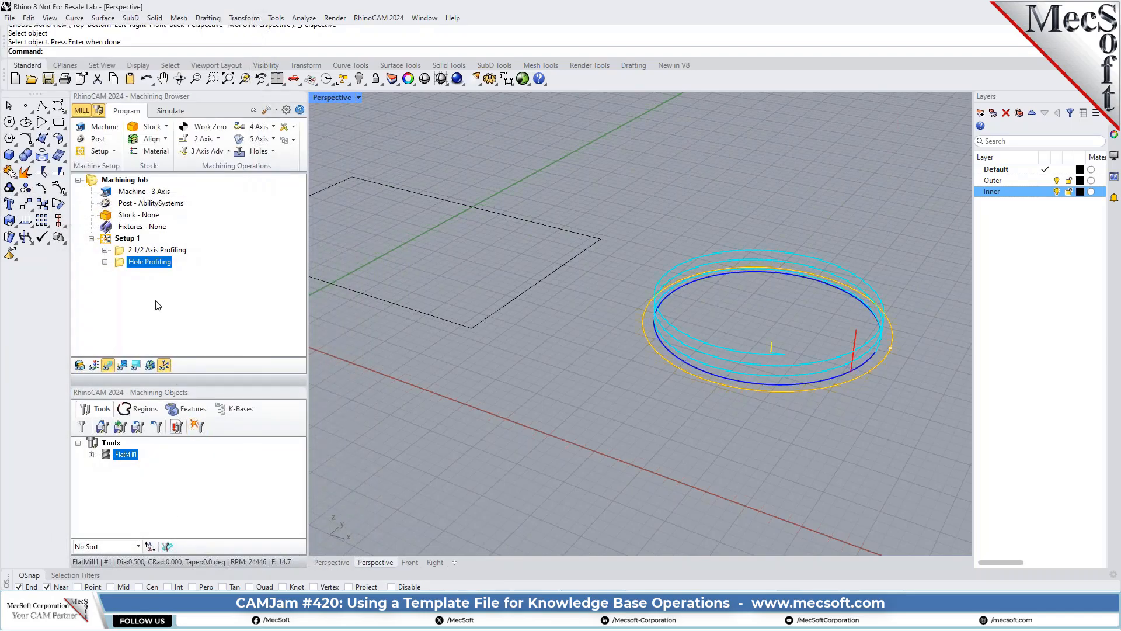
# - Compare the toolpaths of the 2 1/2 Axis Profiling and Hole Profiling operations, examining the circle's helical path up close
pyautogui.click(120, 250)
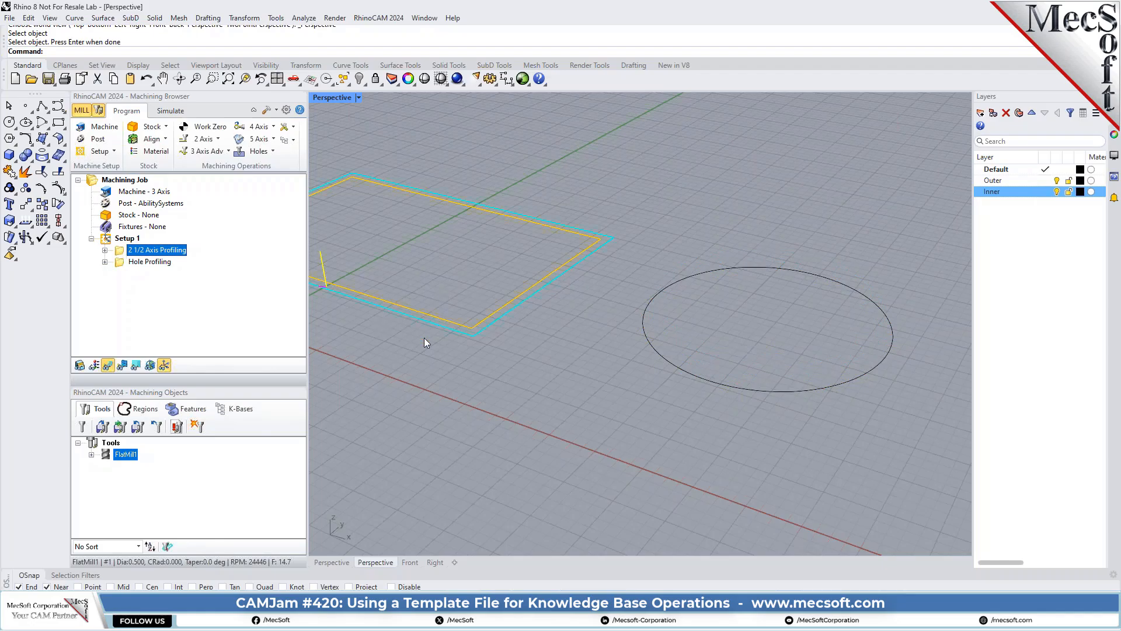
pyautogui.click(120, 262)
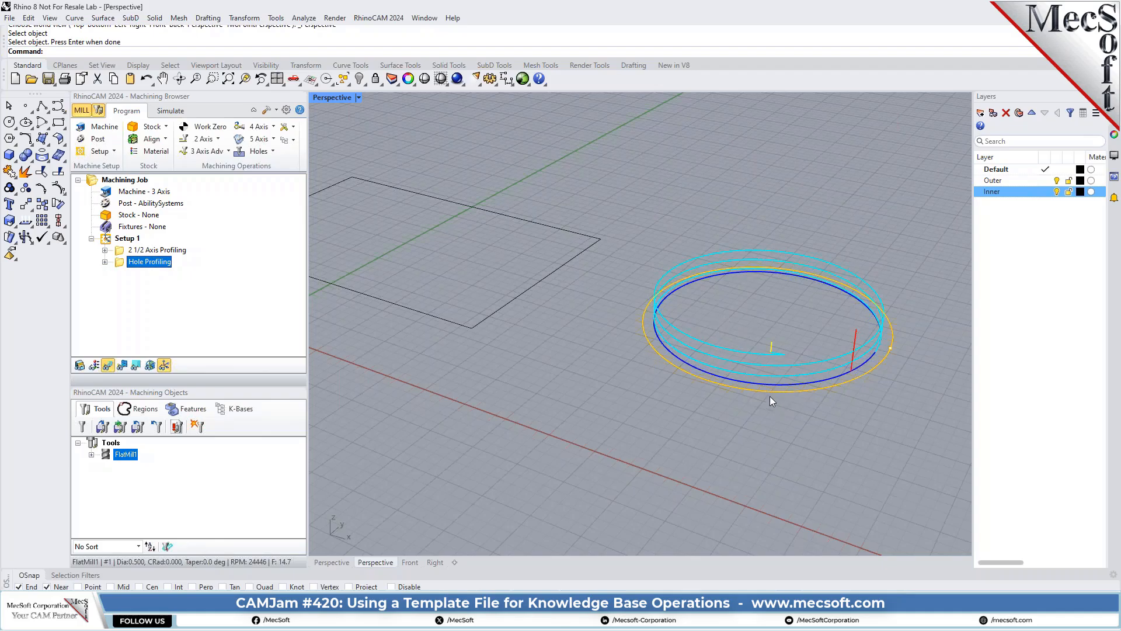
pyautogui.scroll(5, 819, 352)
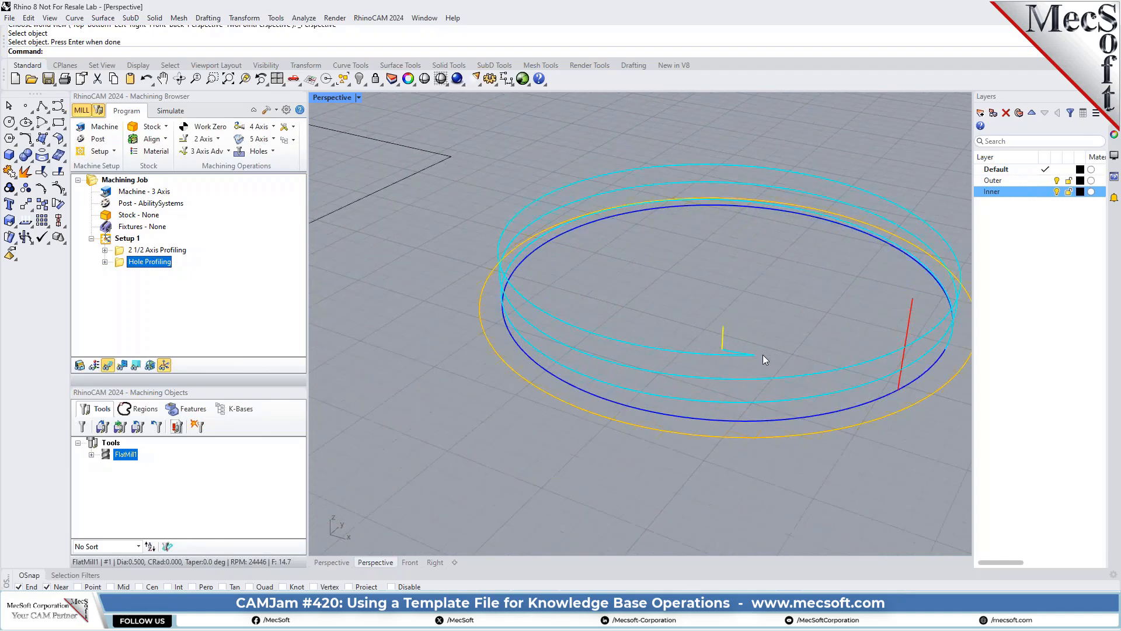
# - Select Setup 1 with its two profiling operations and start saving it to a knowledge base file
pyautogui.scroll(-5, 741, 348)
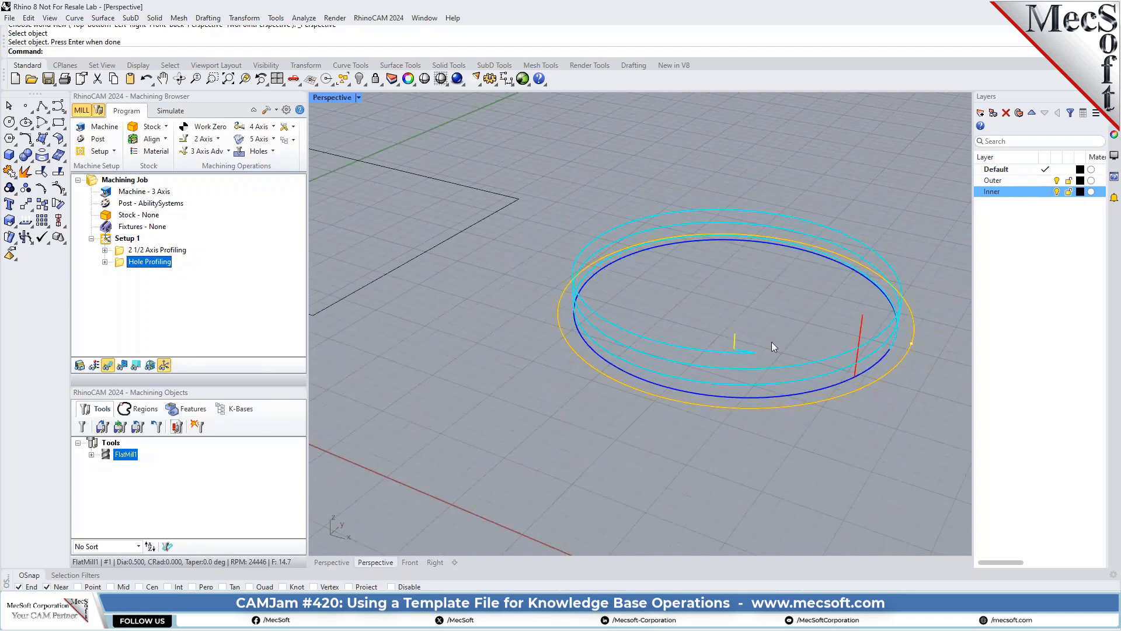
pyautogui.scroll(-2, 801, 378)
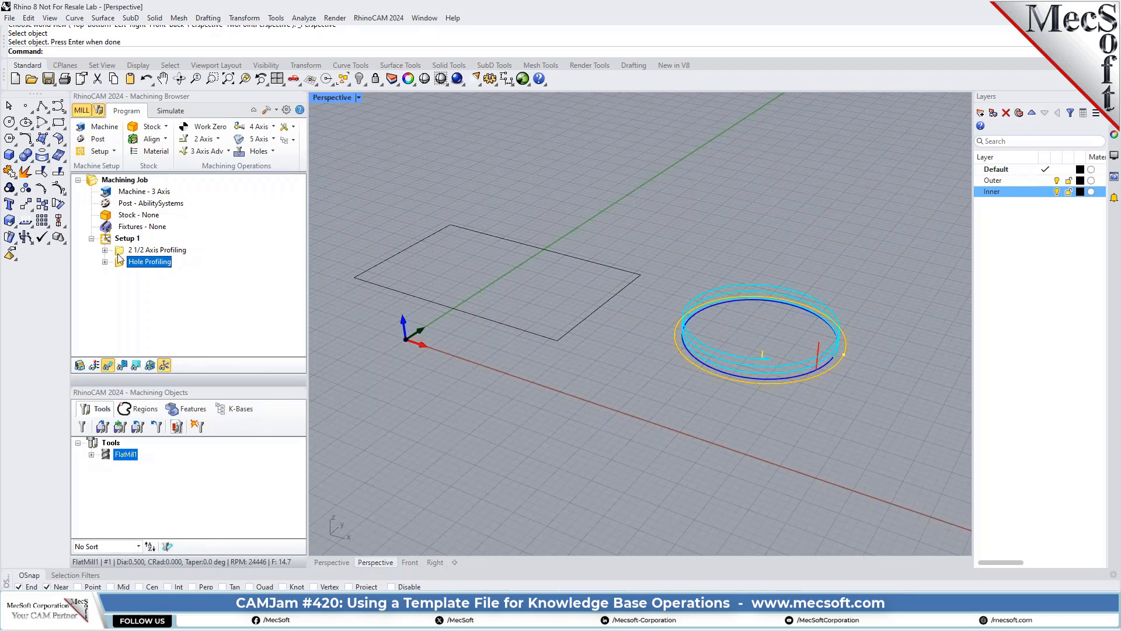
pyautogui.click(105, 238)
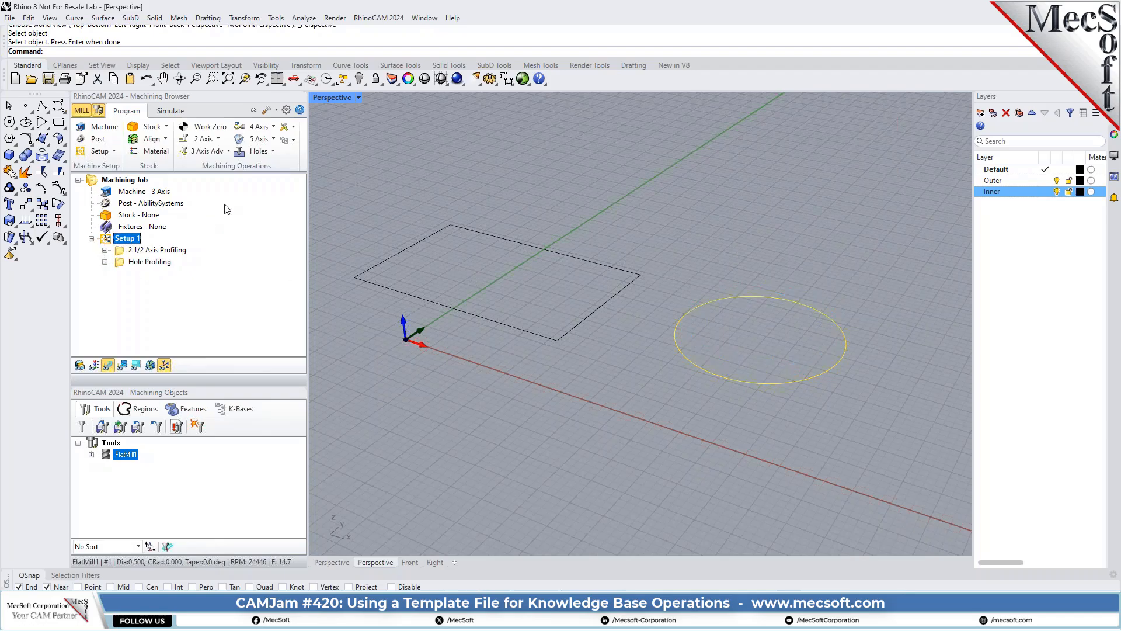
pyautogui.click(293, 141)
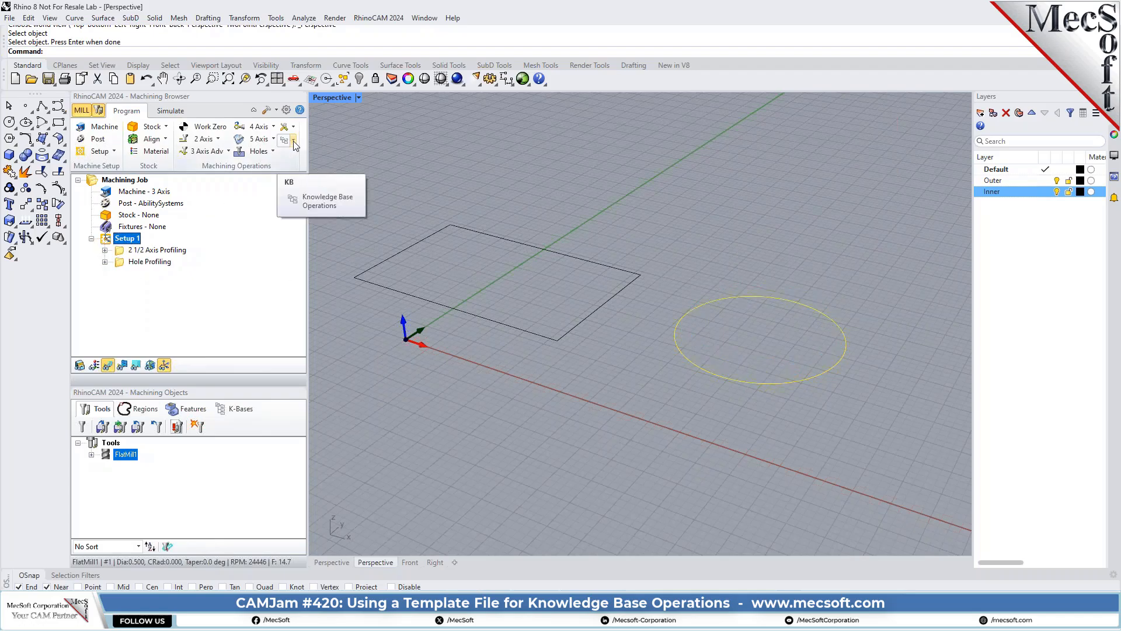
pyautogui.click(293, 141)
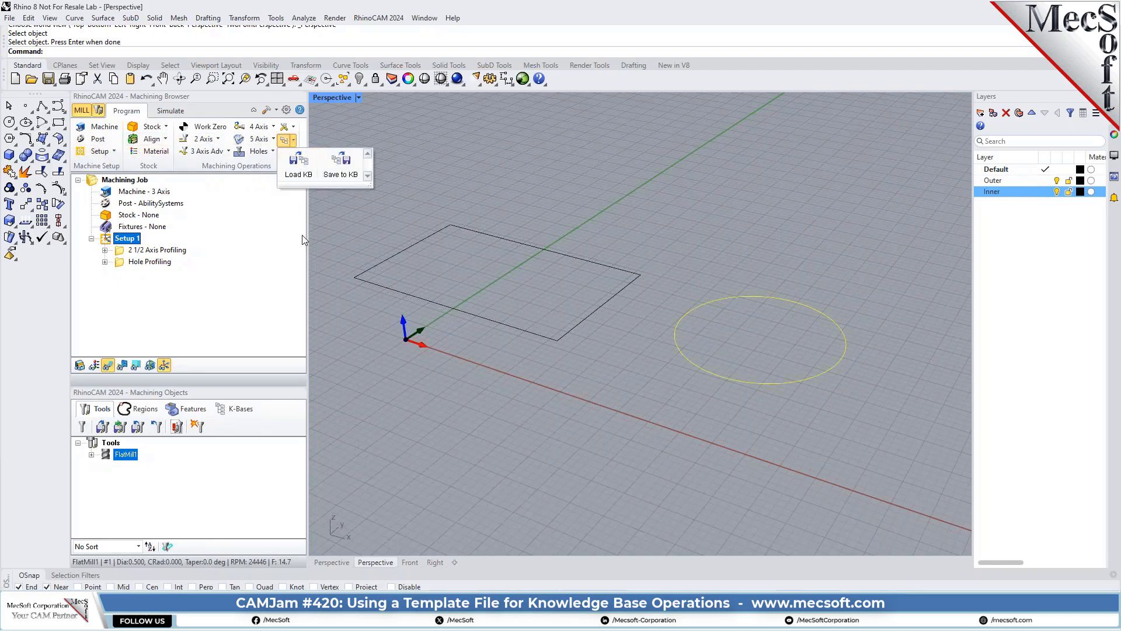
pyautogui.click(339, 169)
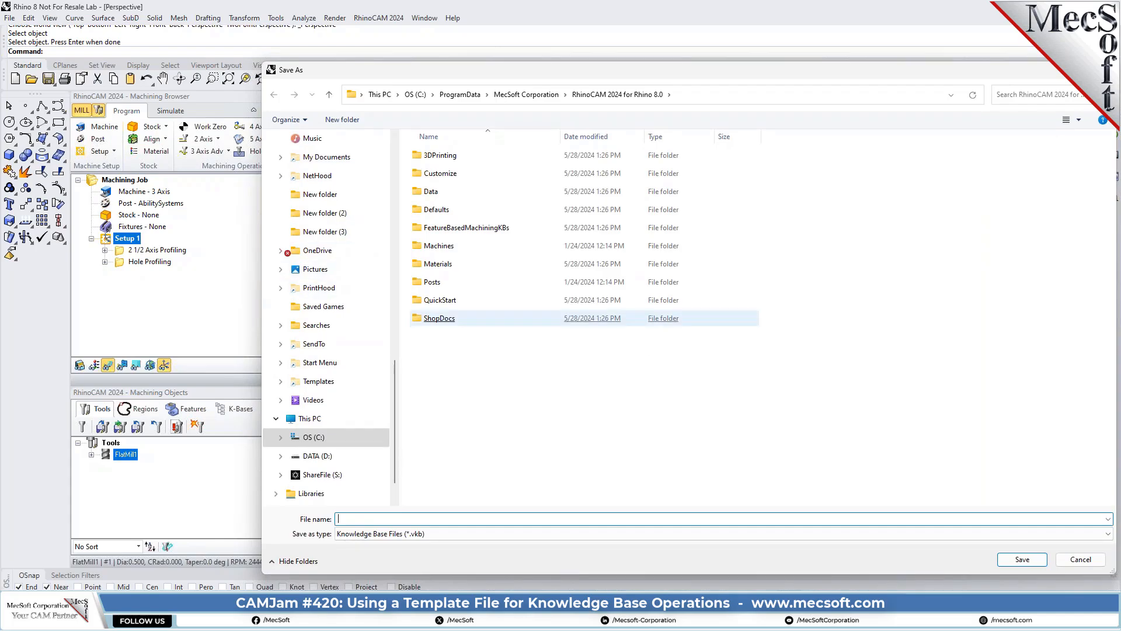
# - Save the knowledge base in C:\Marketing\Webinars\2024\May 2024\--FINAL--, replacing the existing KB Template COMPLETED.vkb
pyautogui.click(316, 439)
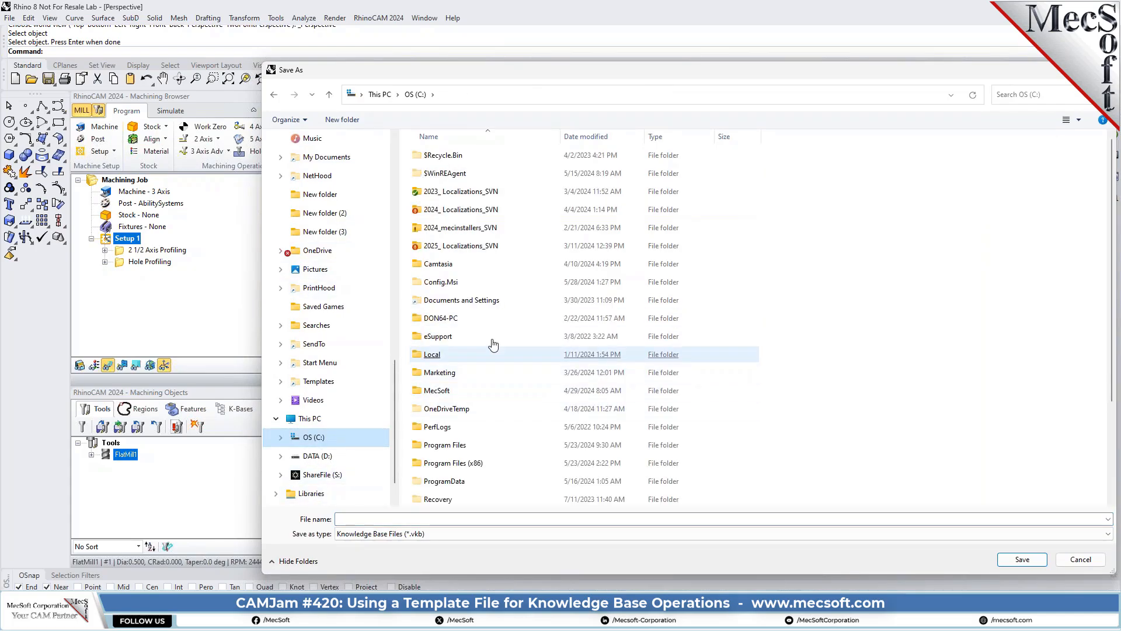
pyautogui.doubleClick(439, 372)
pyautogui.click(437, 247)
pyautogui.doubleClick(437, 247)
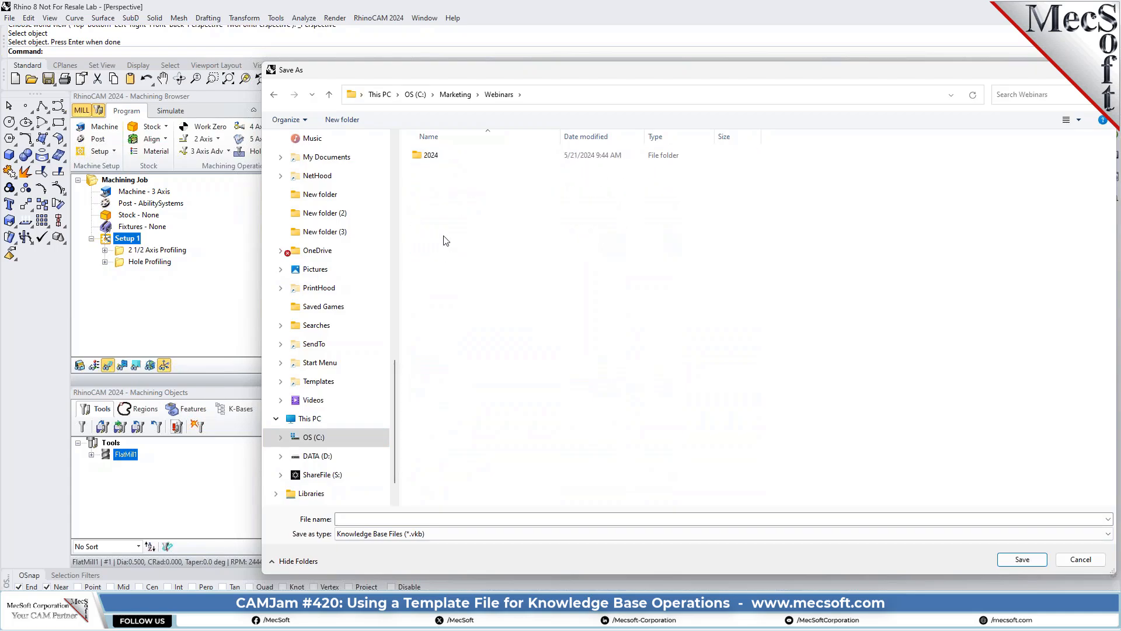
pyautogui.doubleClick(433, 155)
pyautogui.click(437, 198)
pyautogui.doubleClick(437, 198)
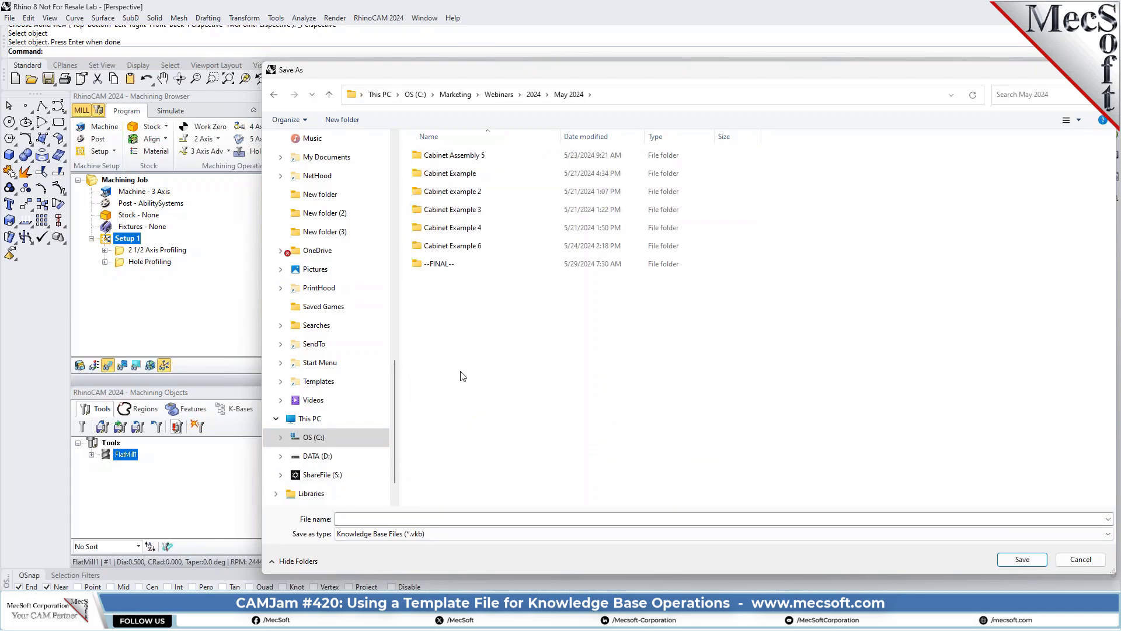
pyautogui.doubleClick(435, 265)
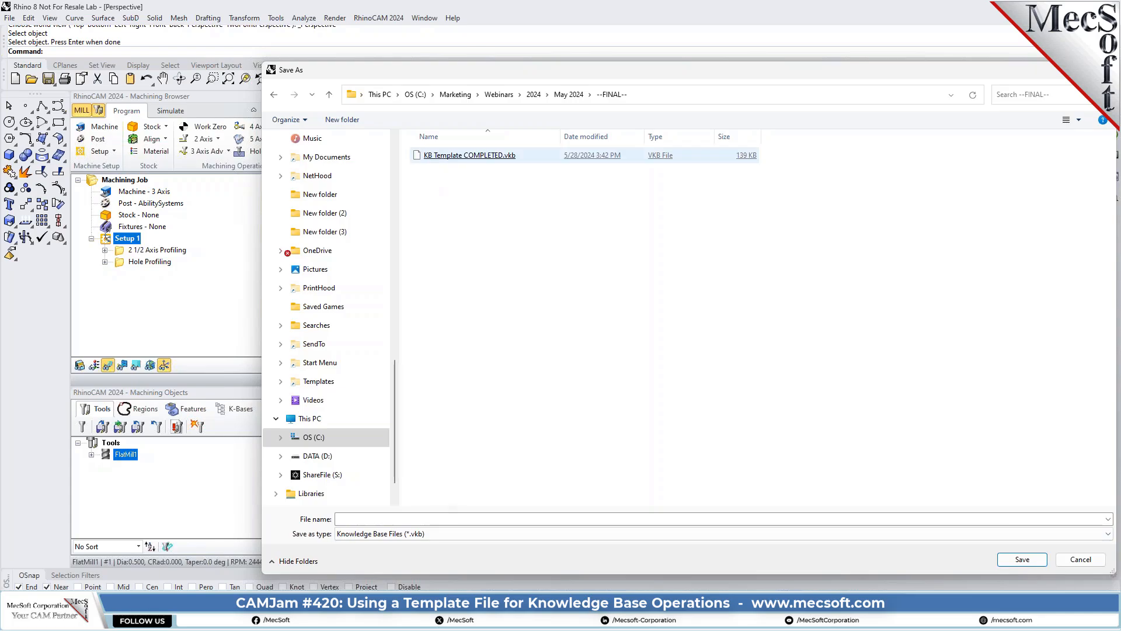
pyautogui.doubleClick(463, 156)
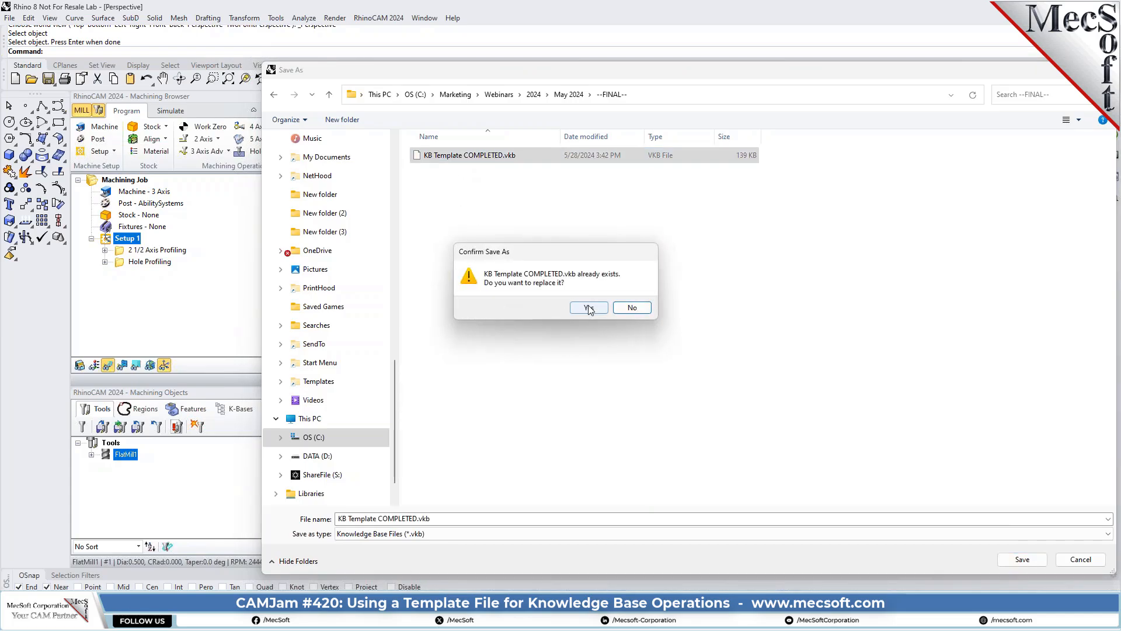
pyautogui.click(589, 308)
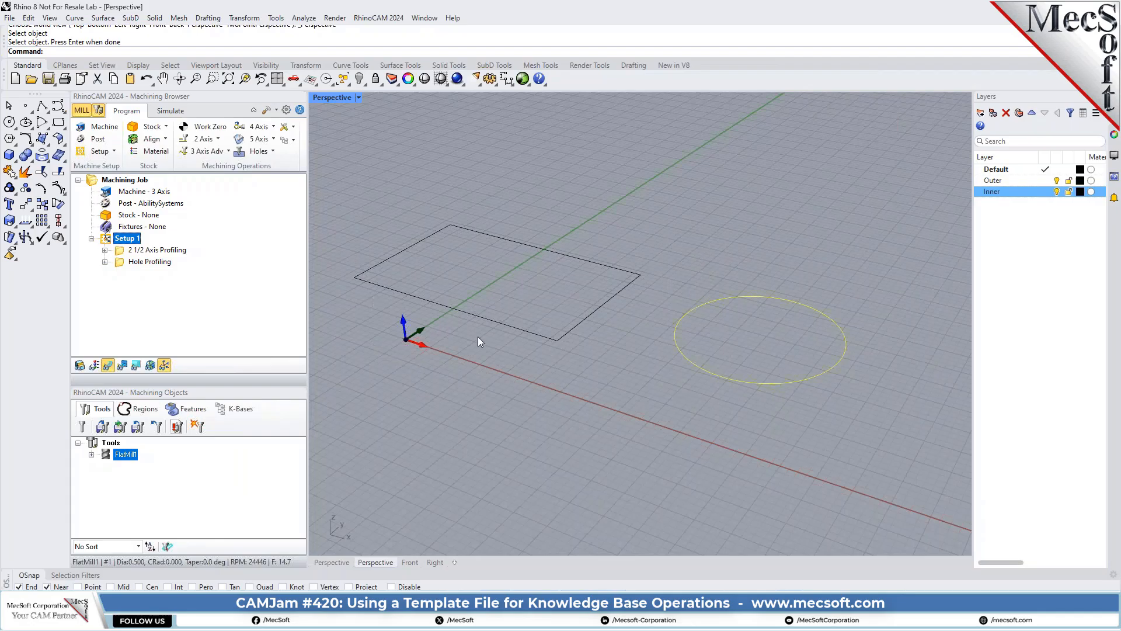
# - Save the model as a Rhino 8 file named KB Template File in the SCRIPTS folder and deselect the circle
pyautogui.click(9, 18)
pyautogui.click(35, 114)
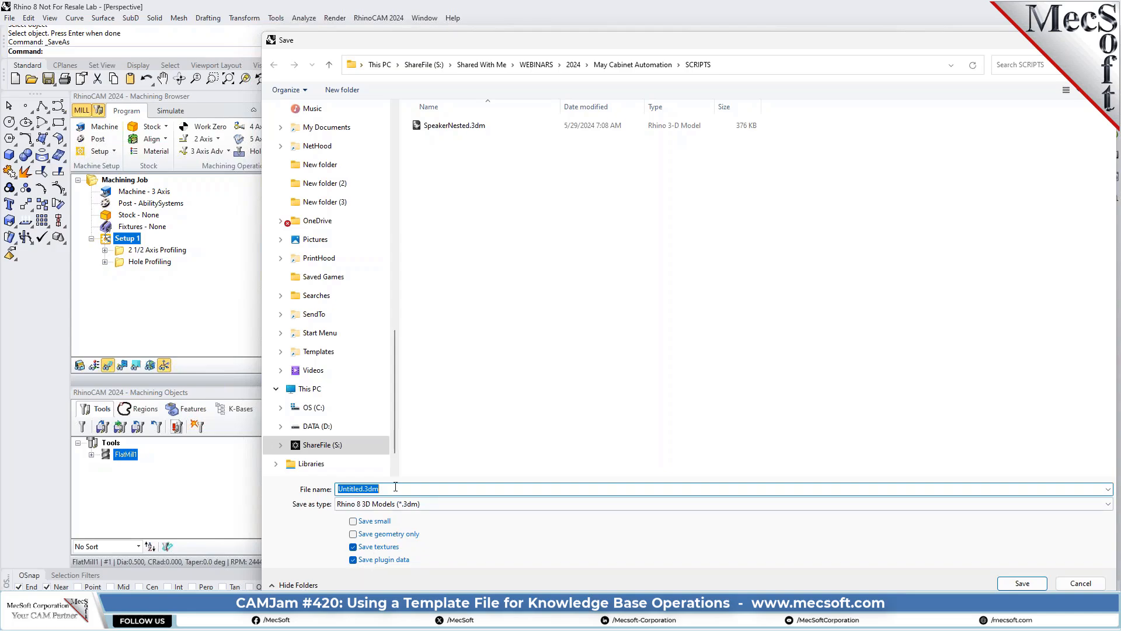
pyautogui.click(369, 489)
pyautogui.moveTo(362, 489); pyautogui.dragTo(331, 491)
pyautogui.write('KB Template File')
pyautogui.click(1013, 587)
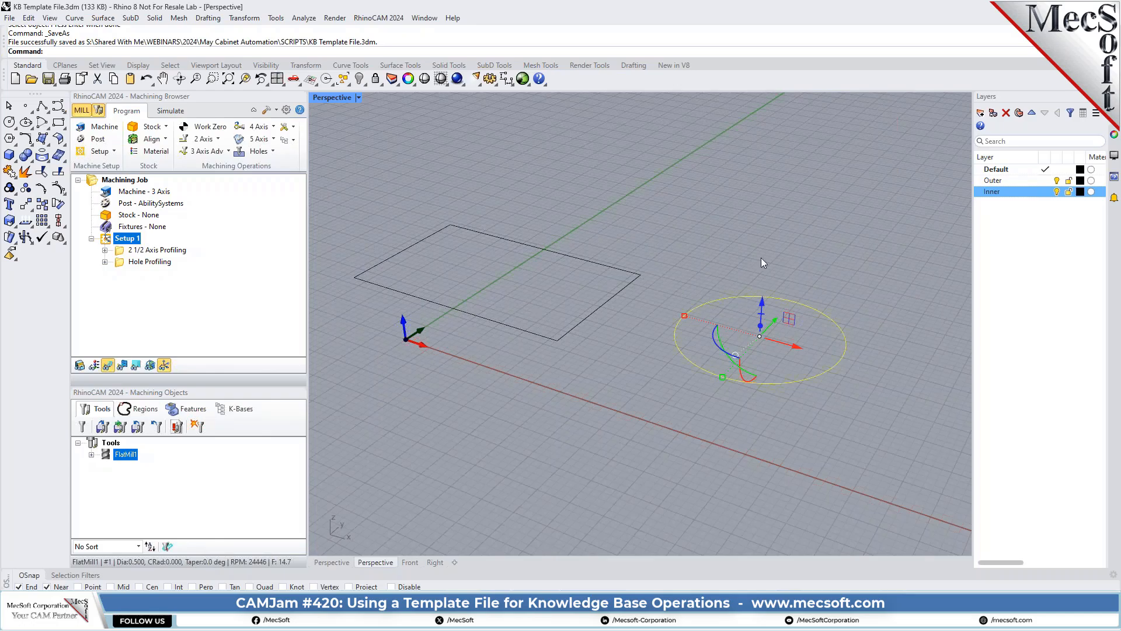
pyautogui.click(655, 299)
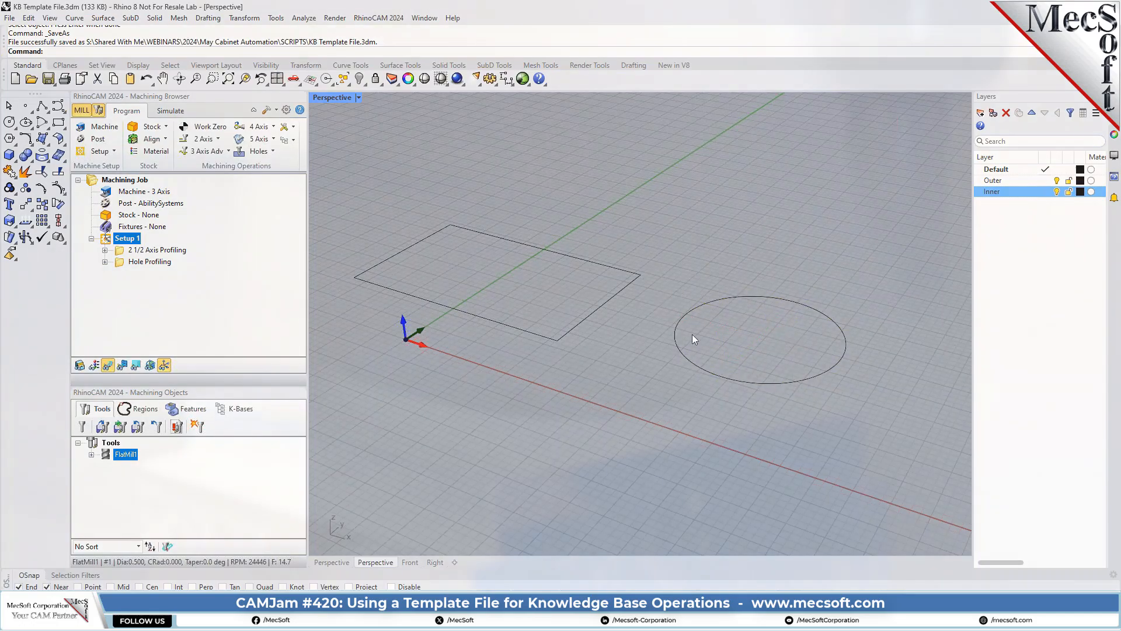